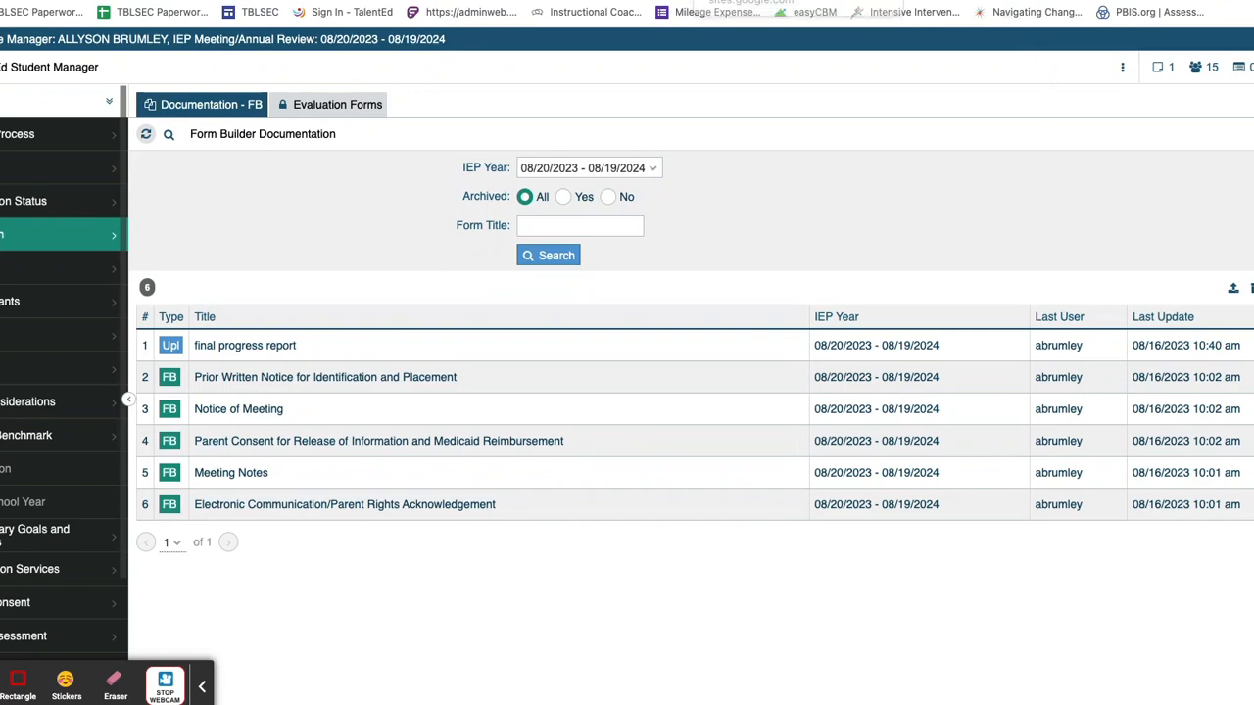
click(749, 1)
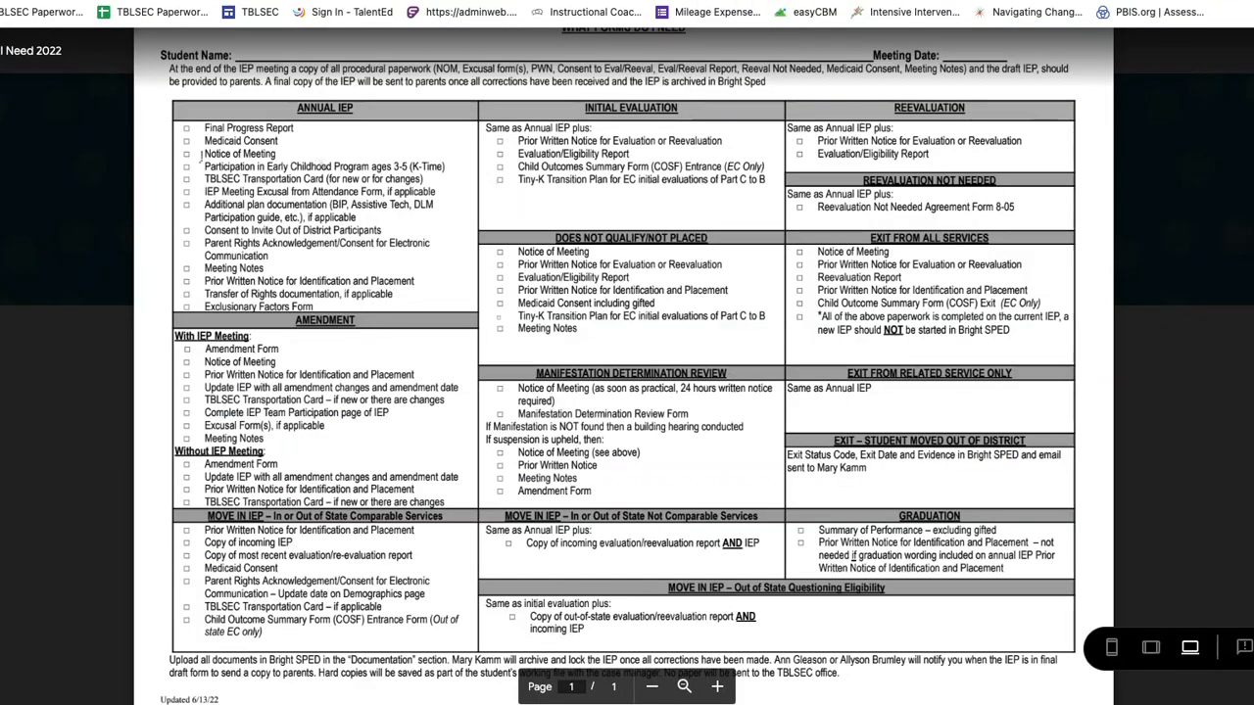
key(Escape)
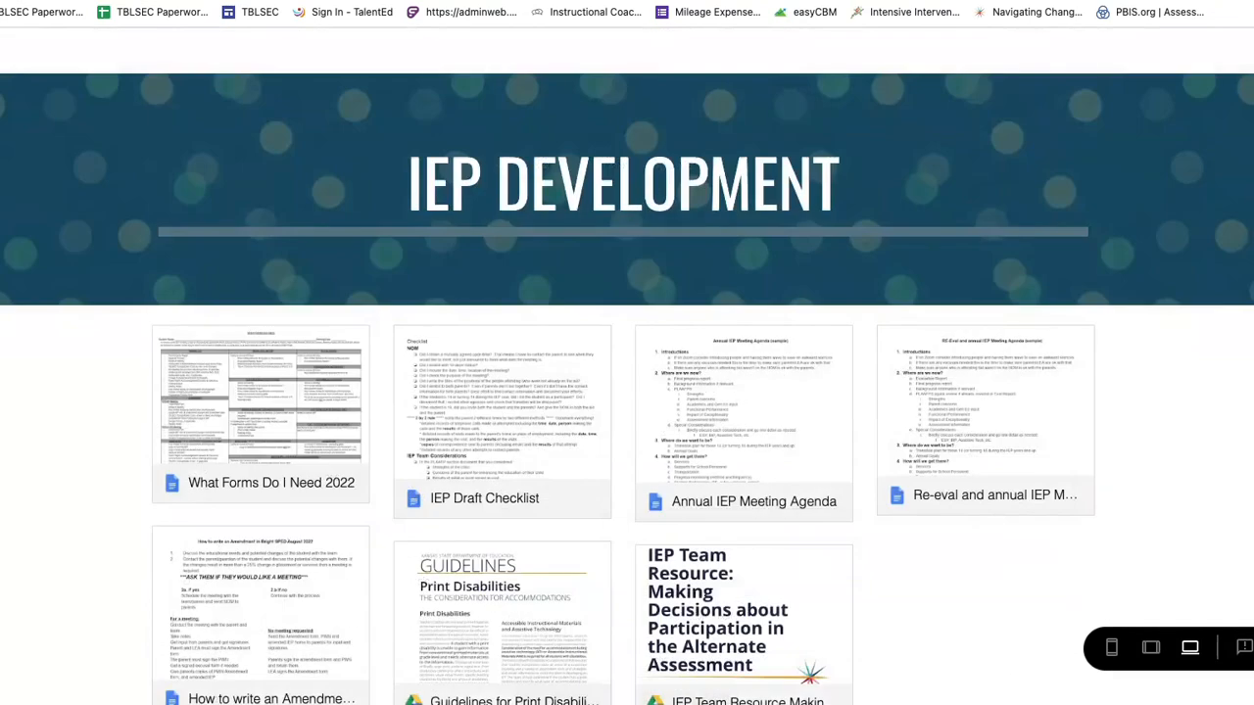
click(260, 419)
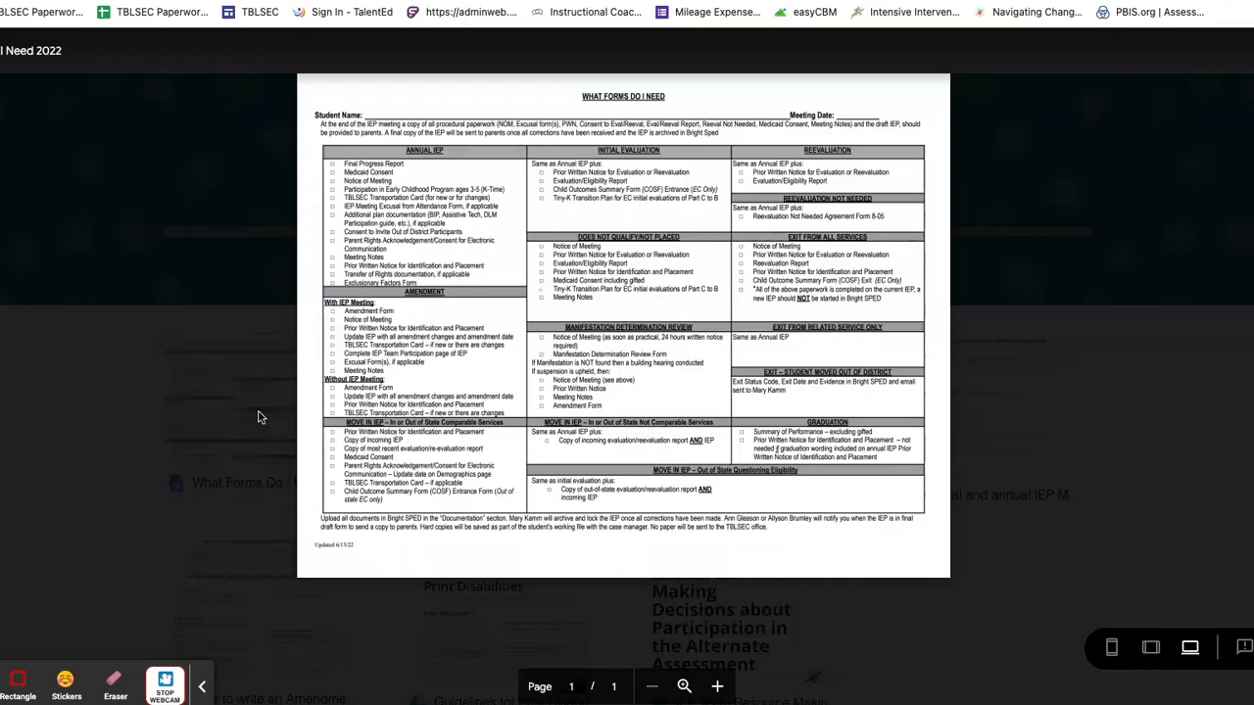
click(716, 685)
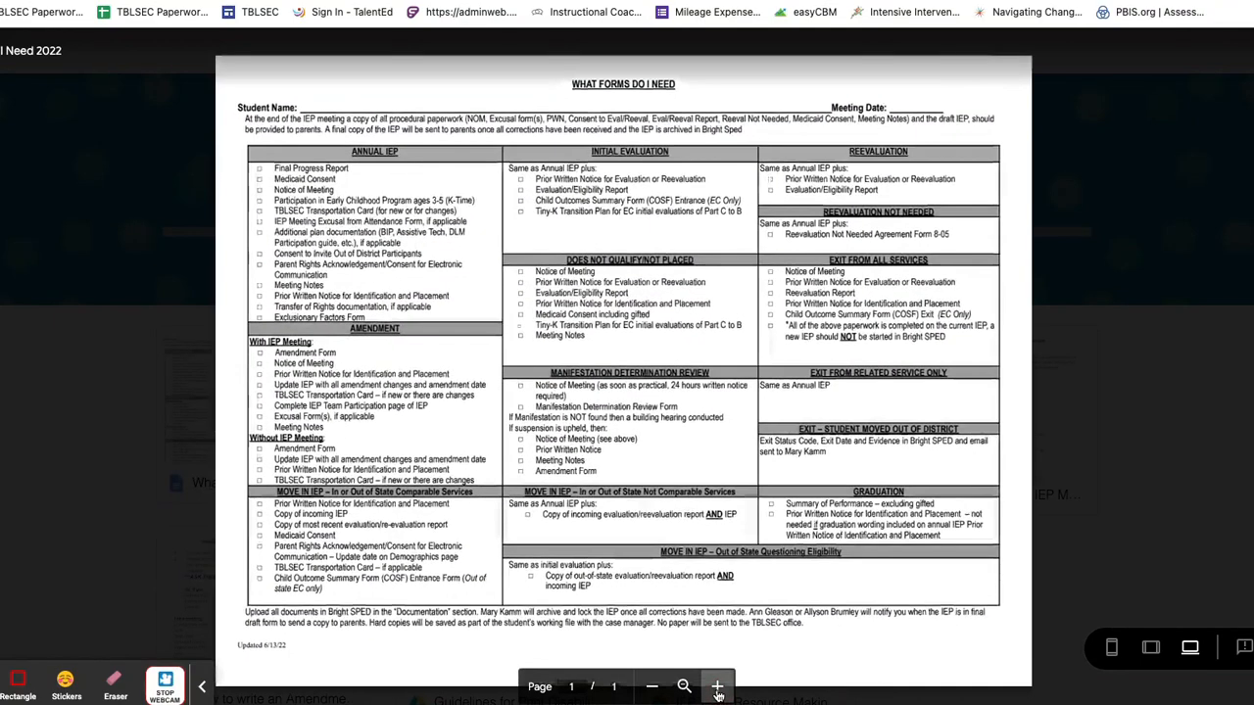
click(718, 685)
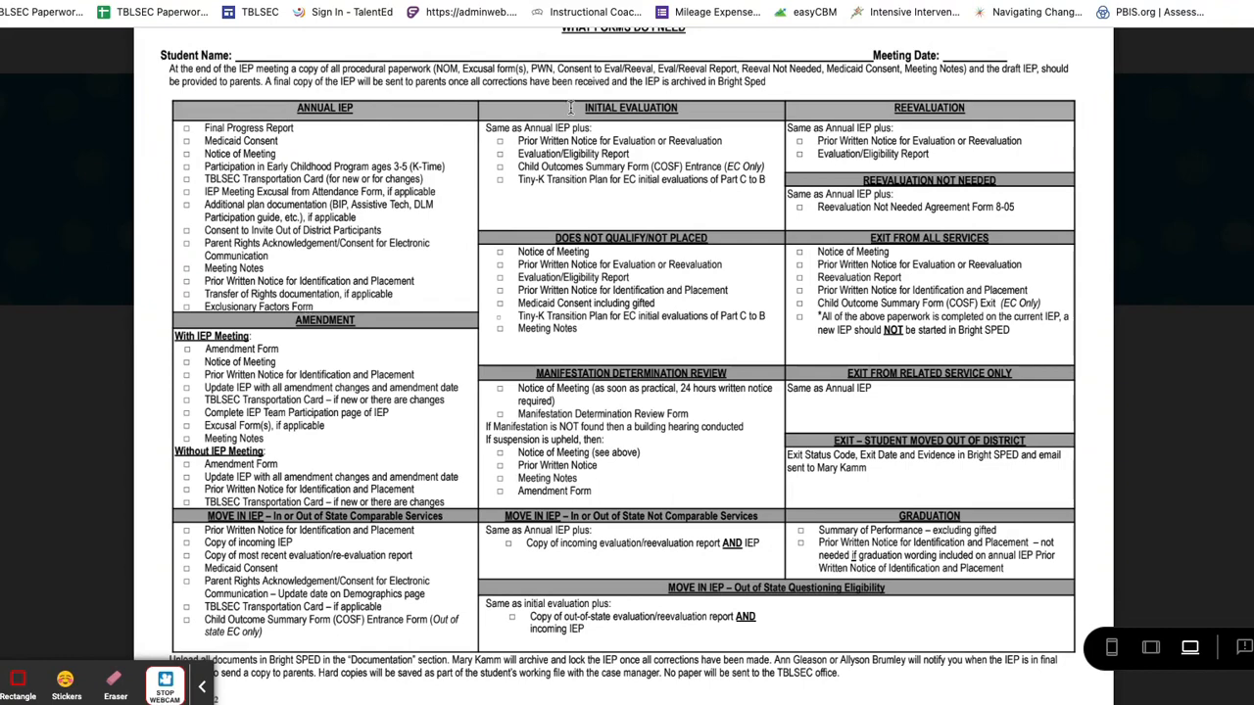
click(452, 1)
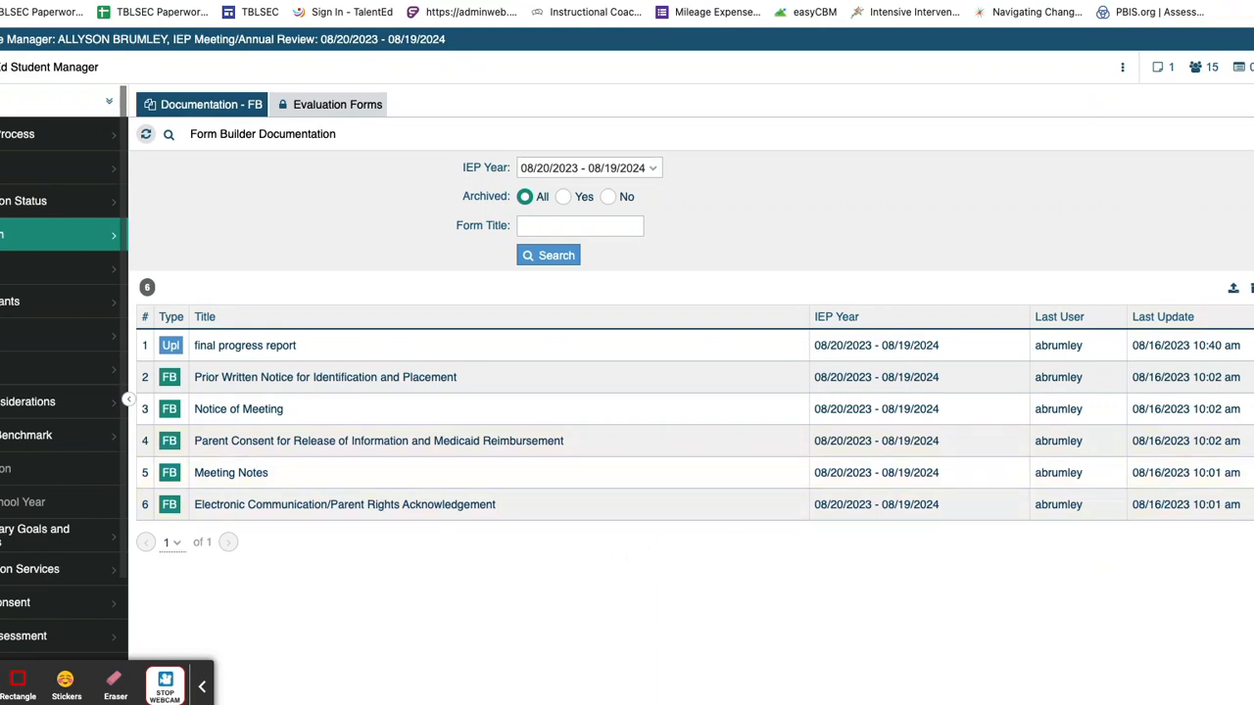
Step: Select all six IEP forms, generate one combined report, download the 435 KB PDF and close the dialog
click(1253, 316)
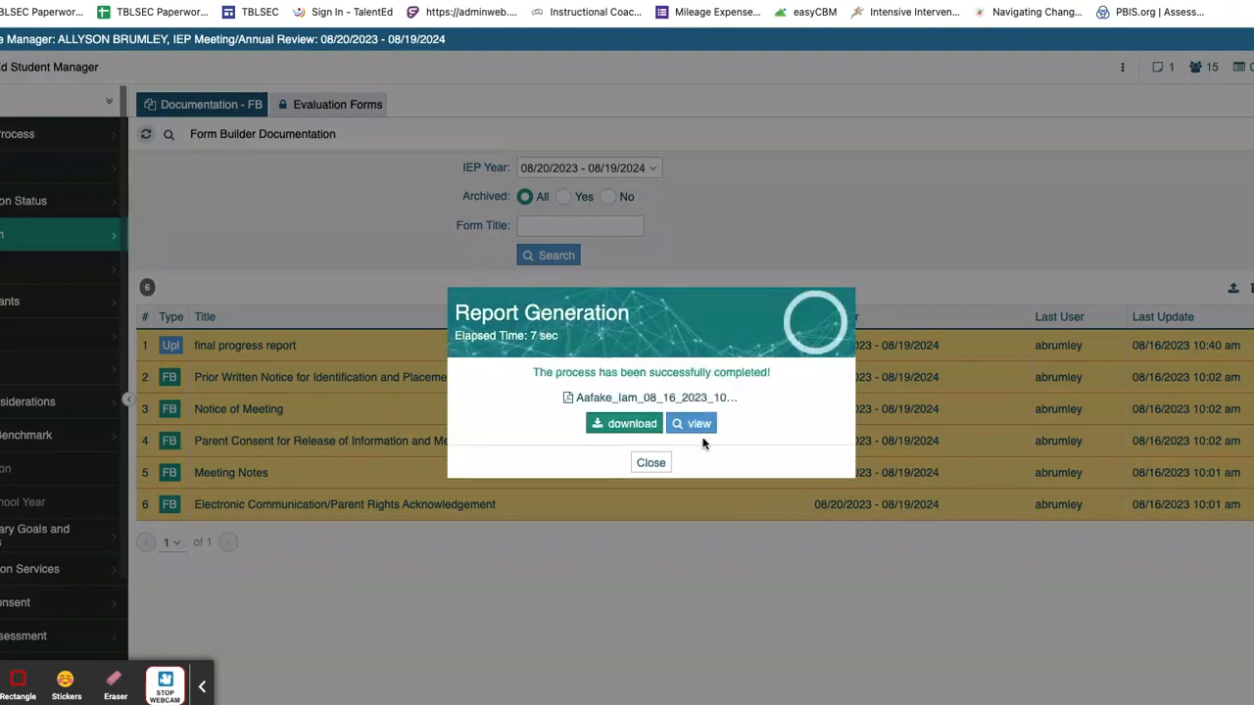
click(621, 427)
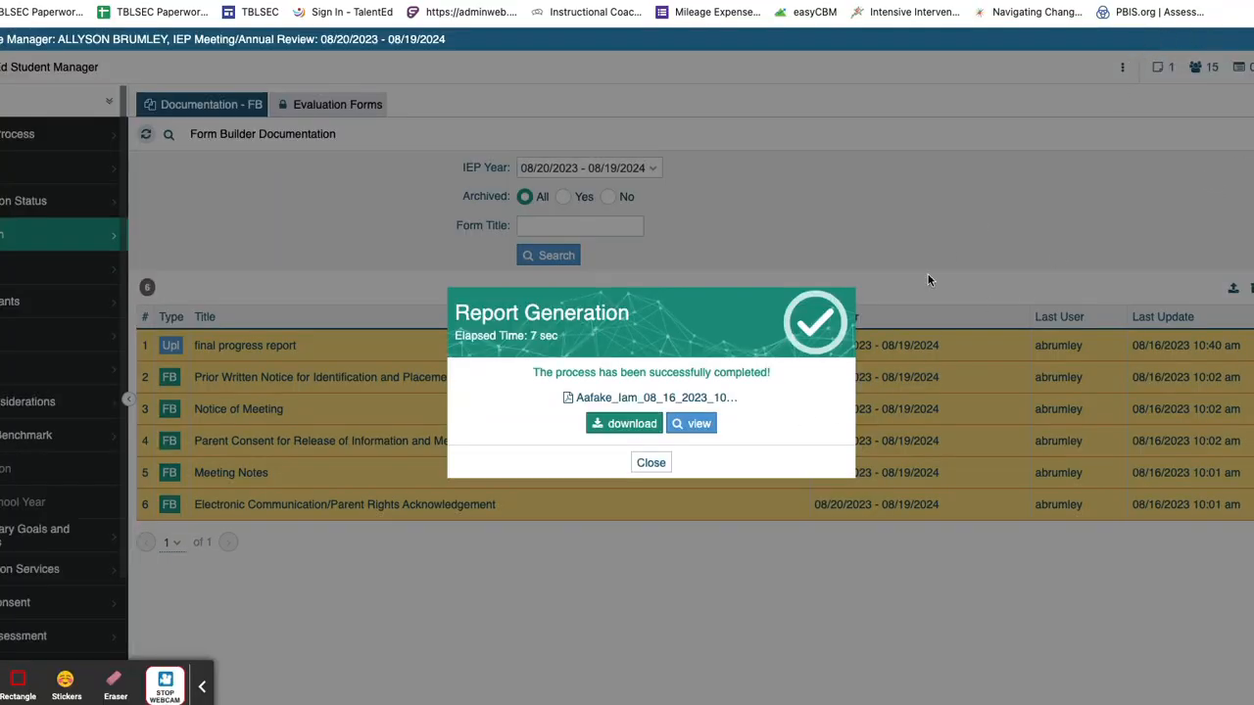
click(636, 422)
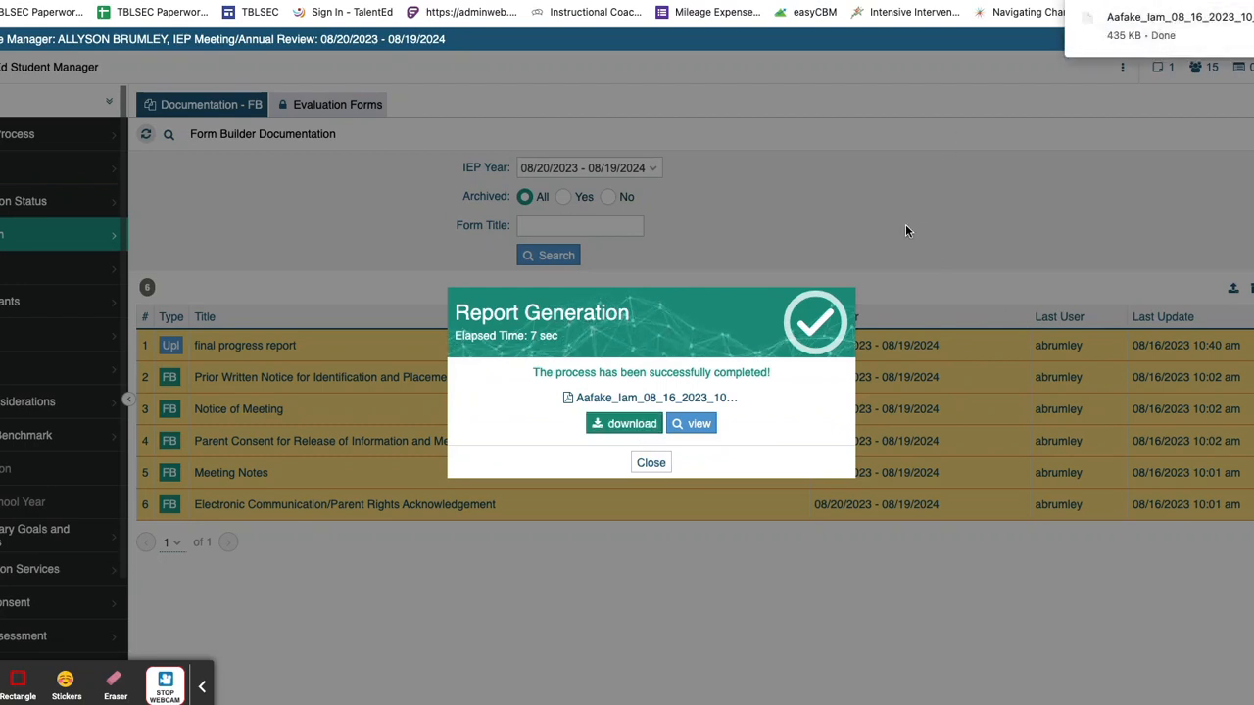
click(650, 462)
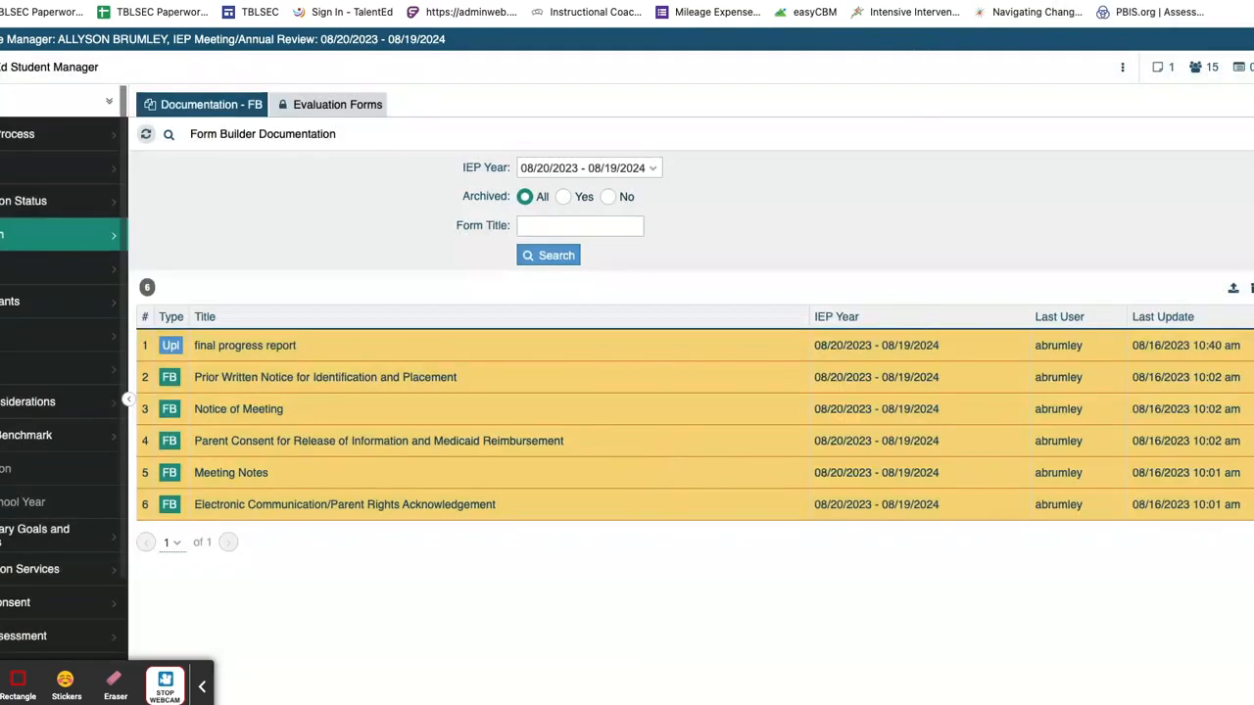
Step: Import the downloaded report PDF into DocHub as a new document and scroll through its pages
click(70, 2)
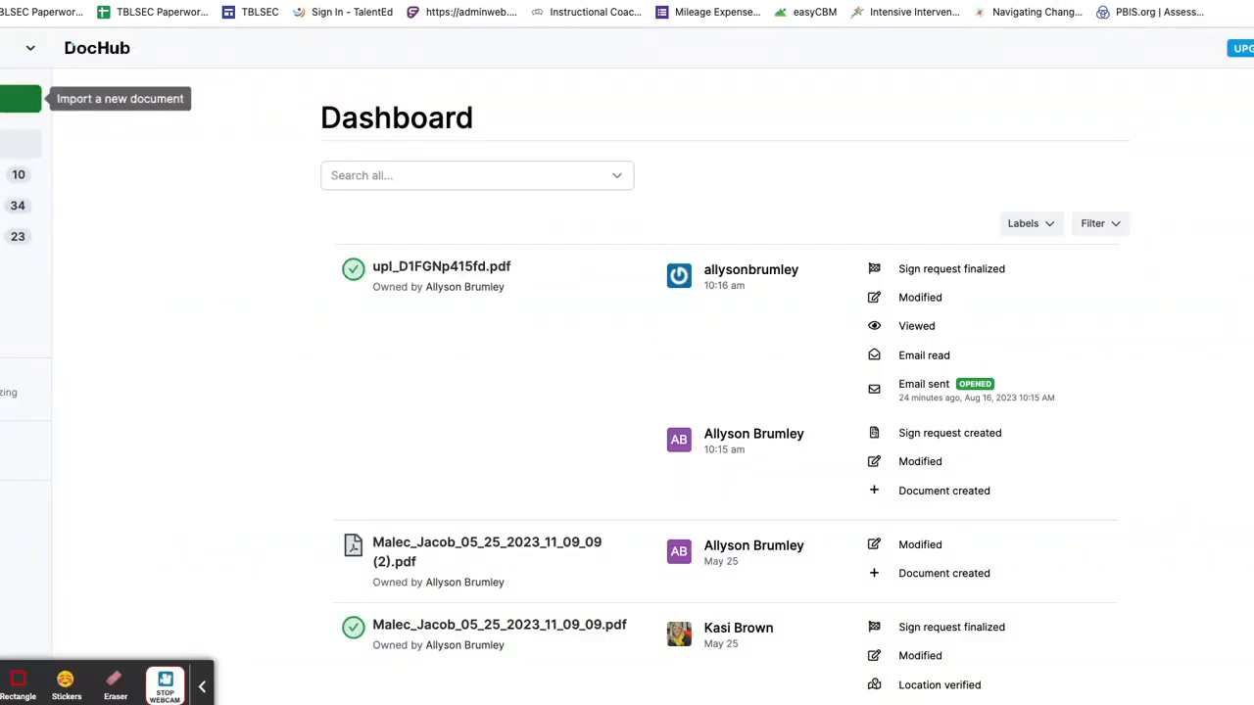
click(18, 99)
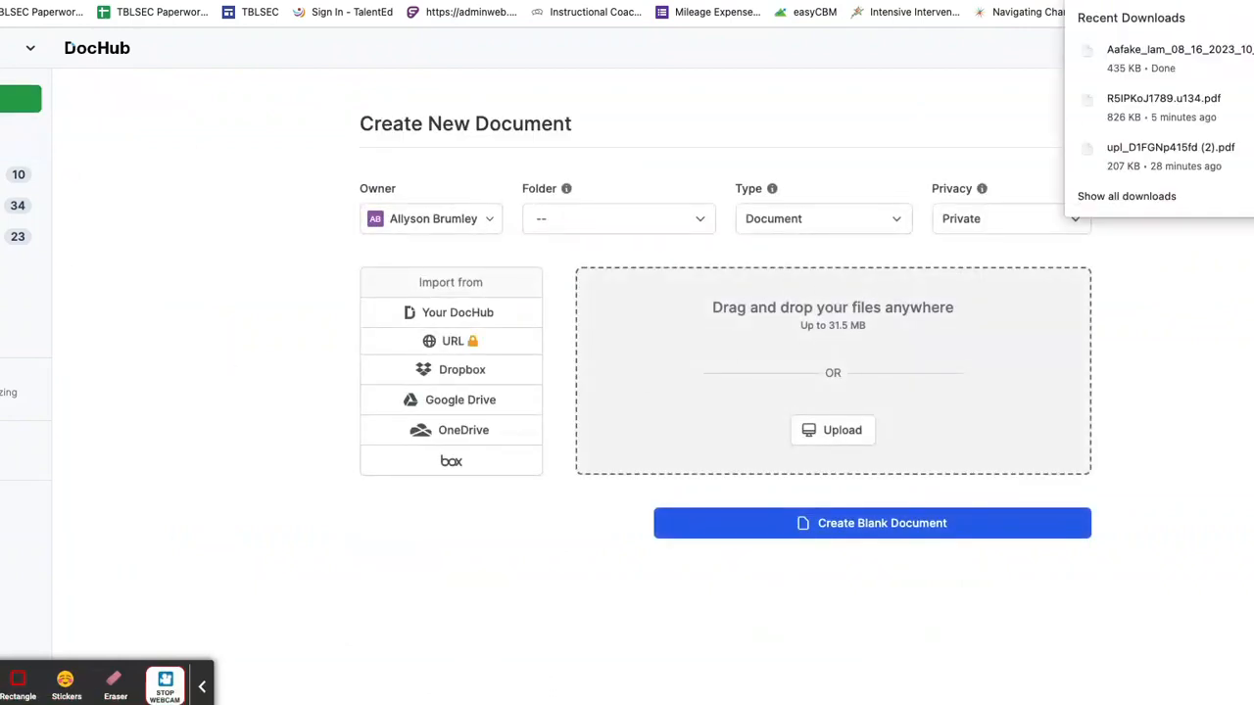
drag(1201, 56, 688, 383)
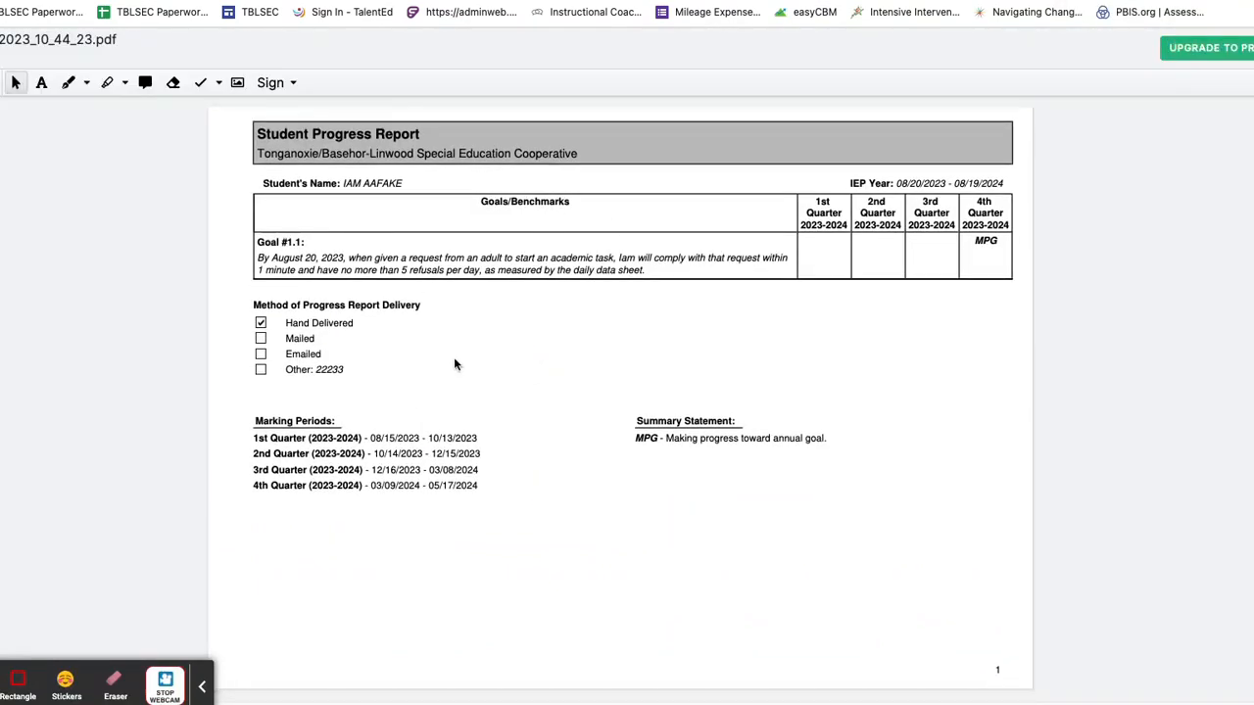
scroll(575, 401, down, 2)
scroll(573, 400, down, 20)
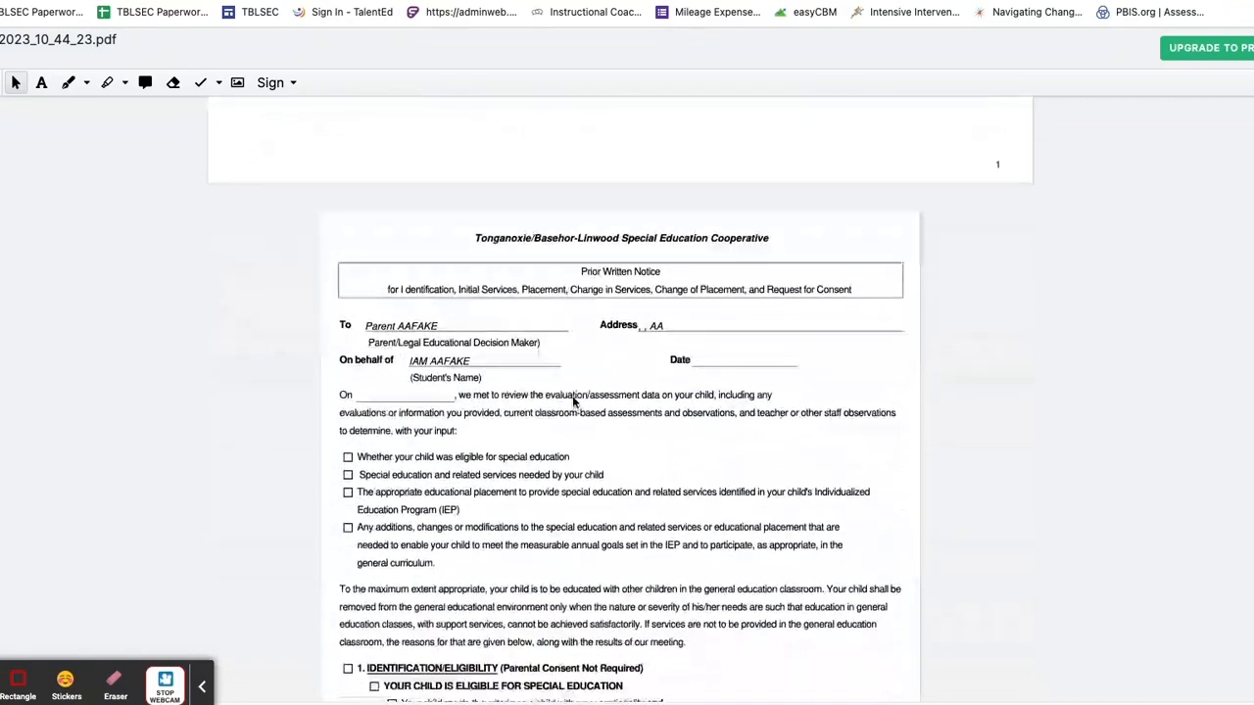
scroll(573, 403, down, 20)
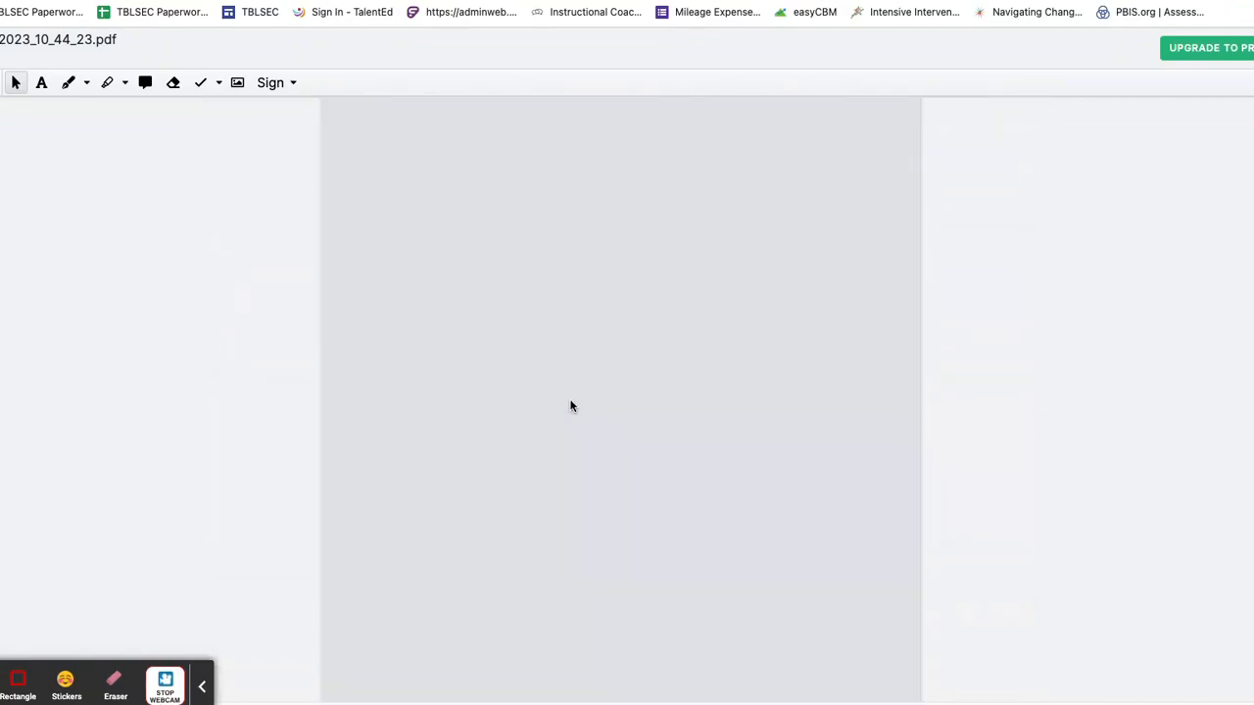
scroll(571, 405, down, 10)
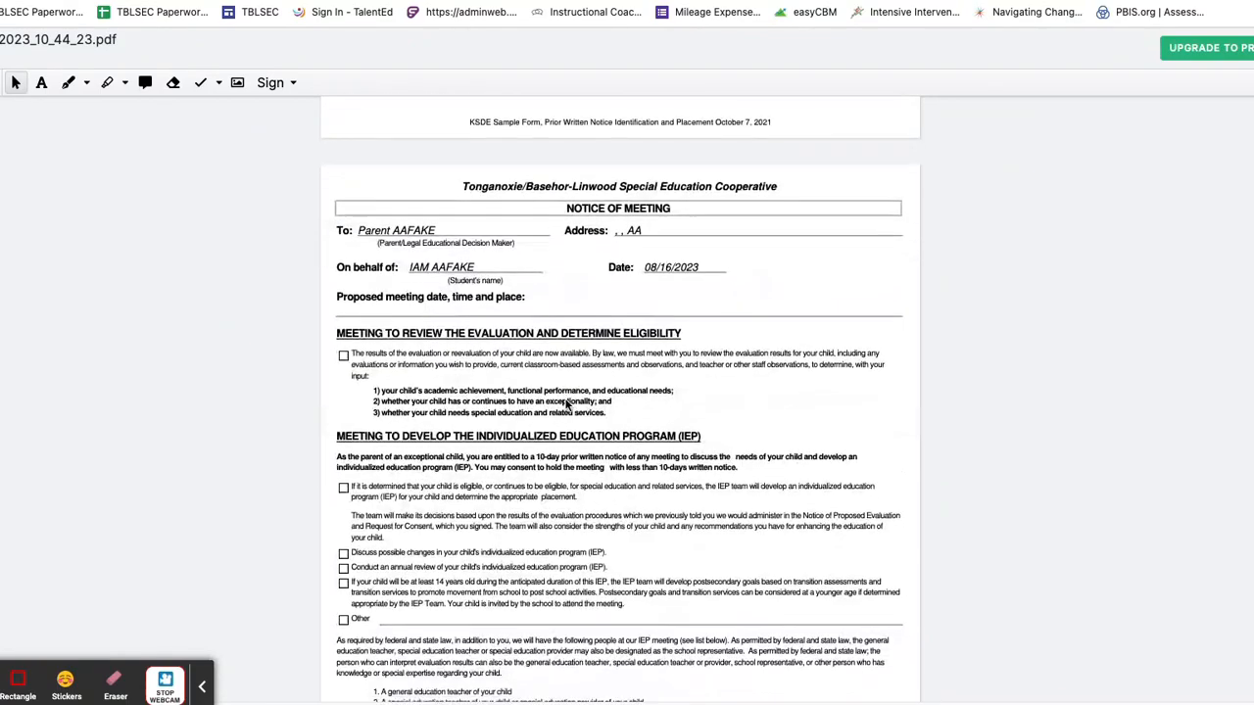
scroll(567, 405, down, 15)
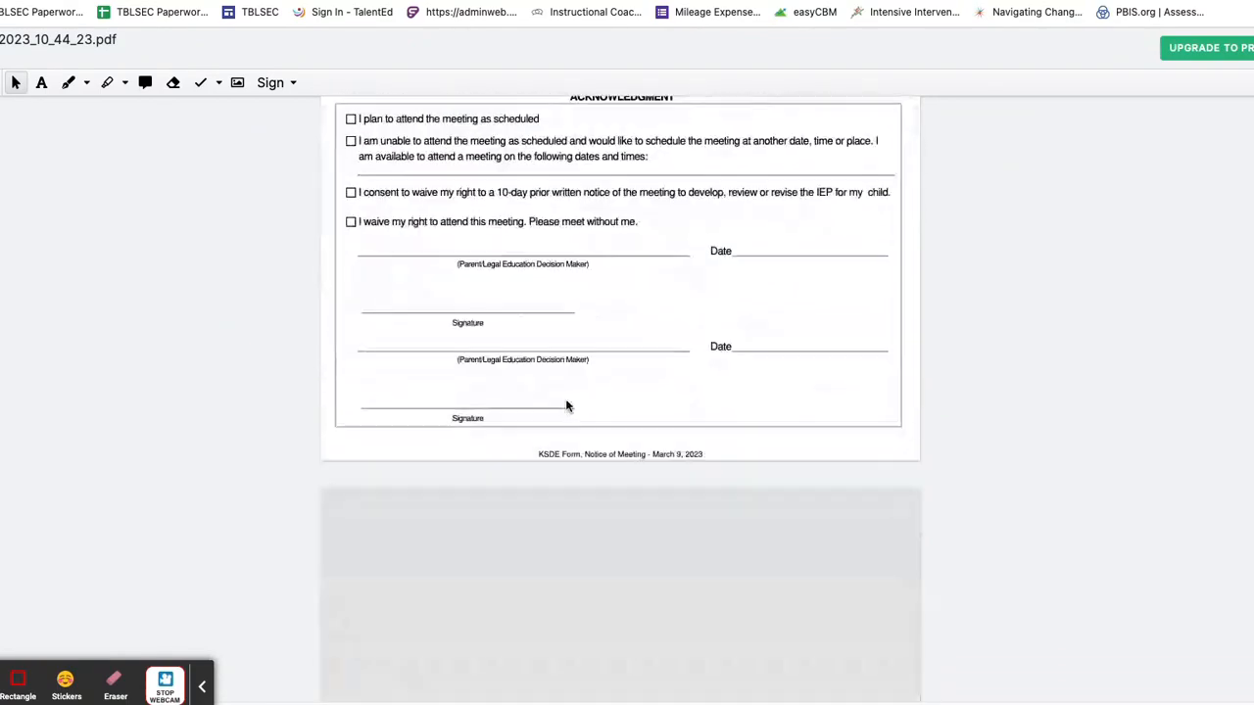
scroll(566, 406, down, 8)
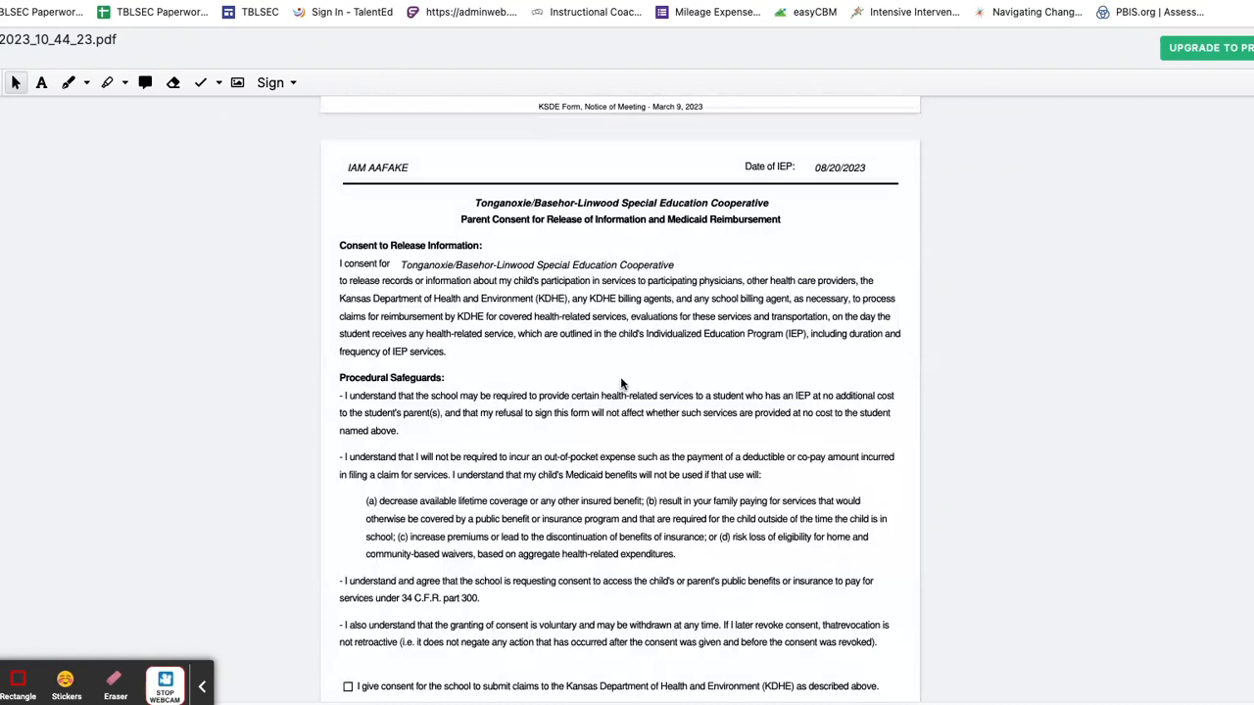
scroll(620, 383, down, 15)
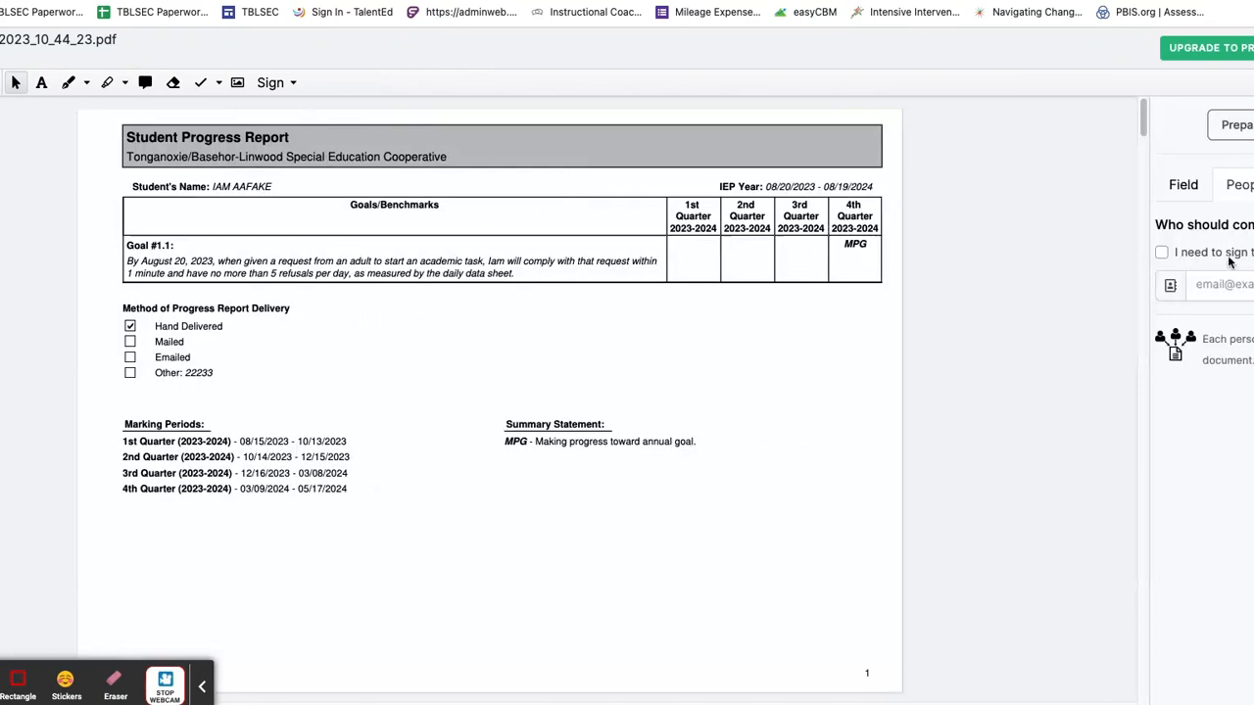
Step: Add the signer by e-mail address, then scroll down to the Request for Consent page
click(1212, 286)
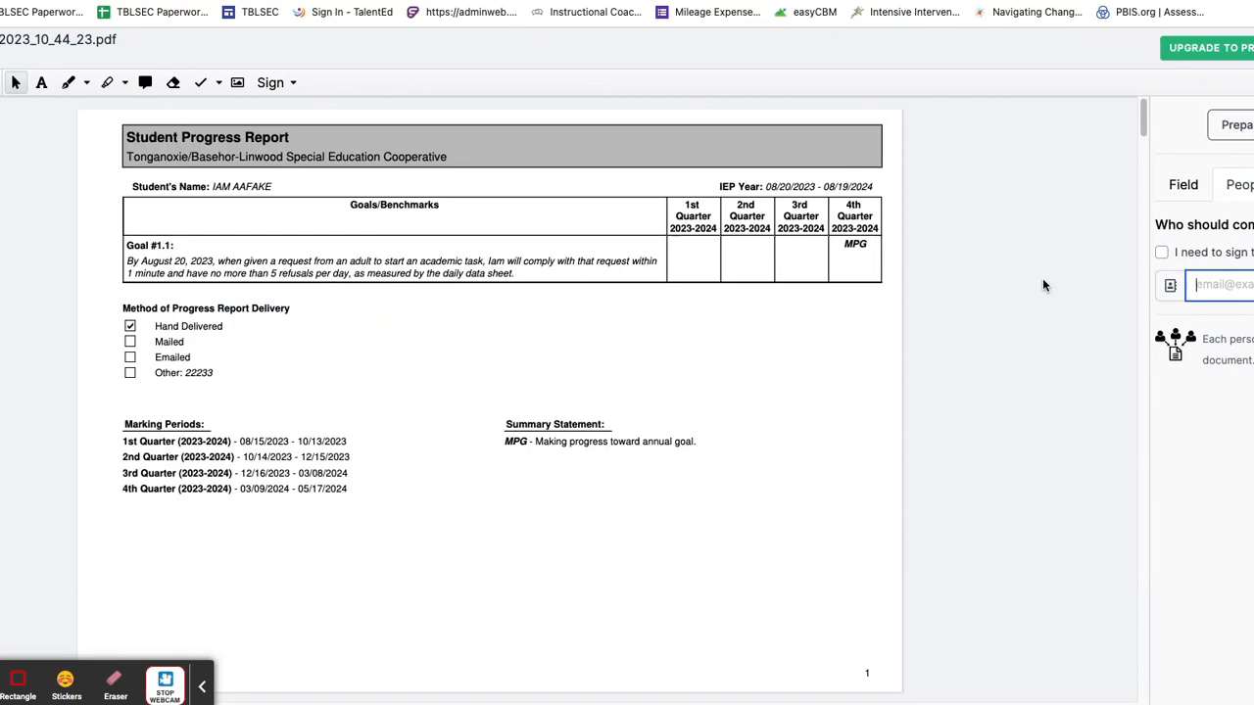
key(Return)
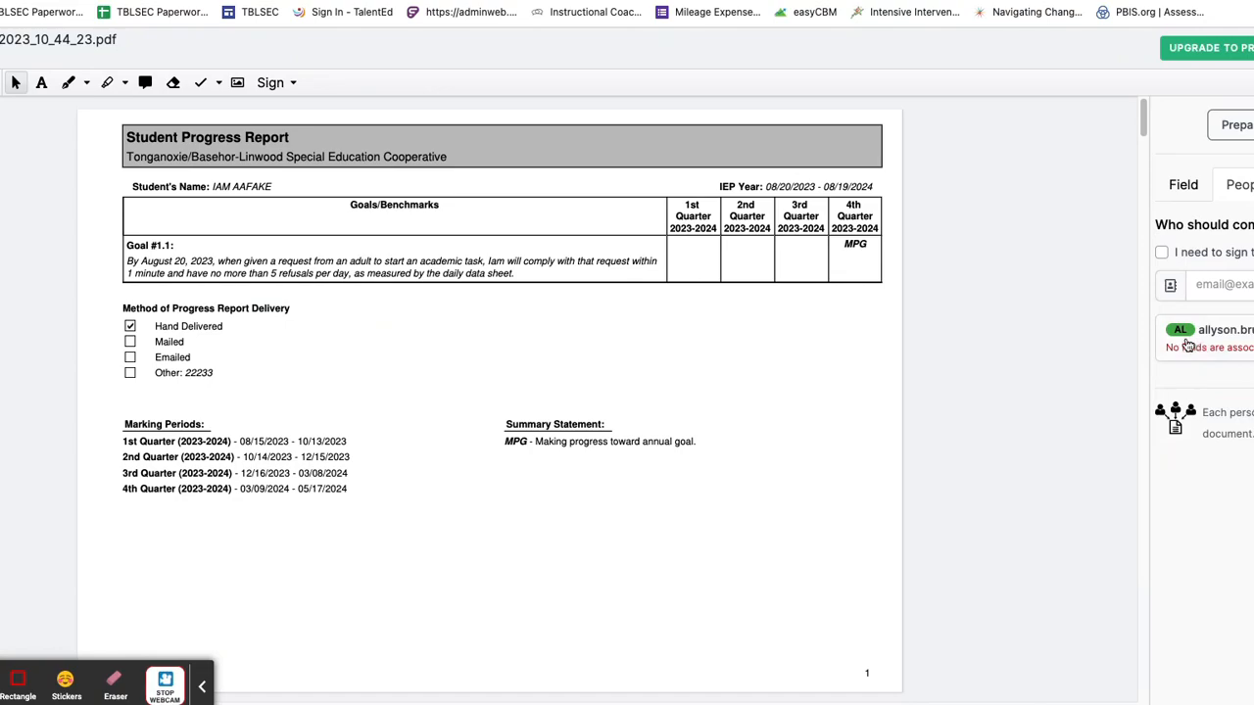
scroll(438, 379, down, 1)
scroll(438, 379, down, 8)
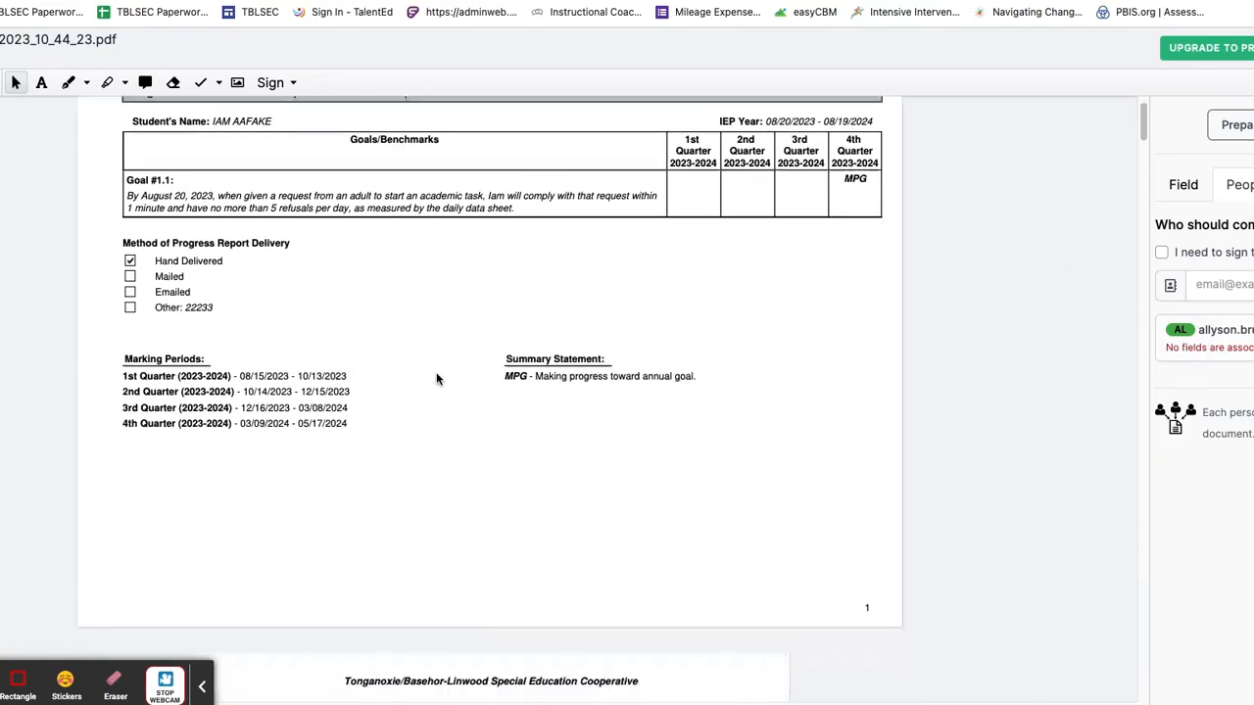
scroll(429, 388, down, 12)
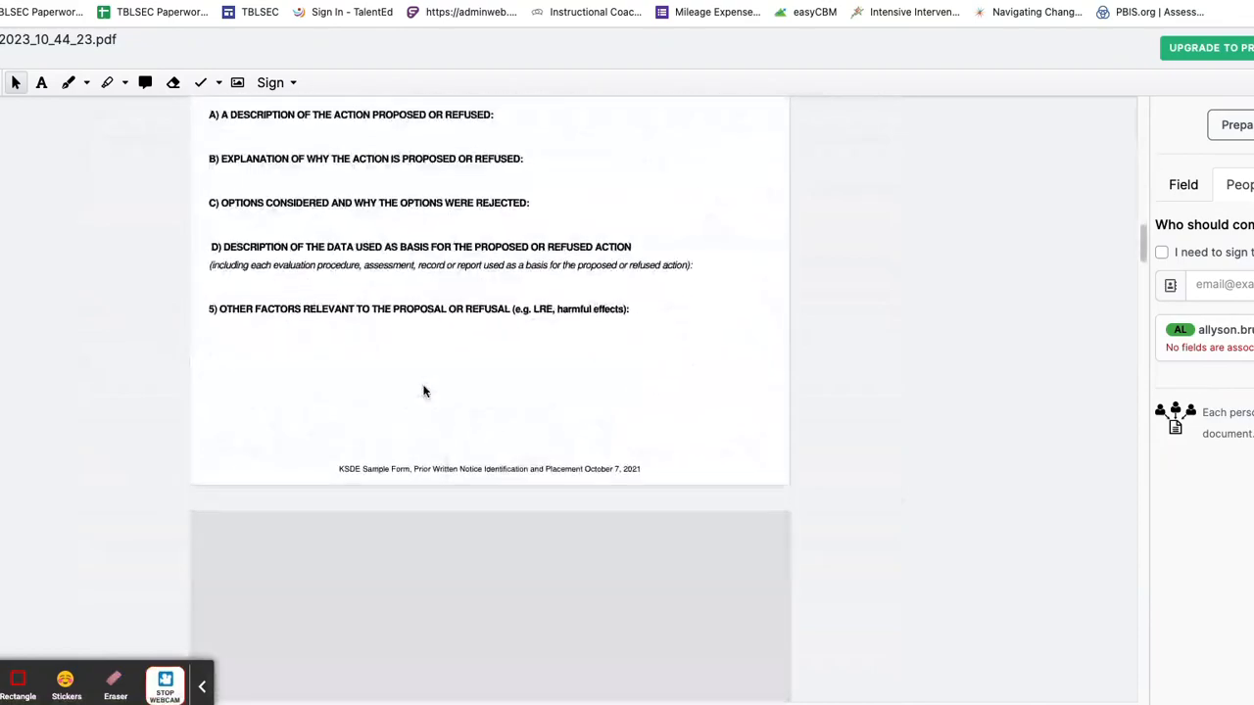
scroll(424, 391, down, 9)
scroll(425, 391, down, 3)
scroll(424, 391, down, 11)
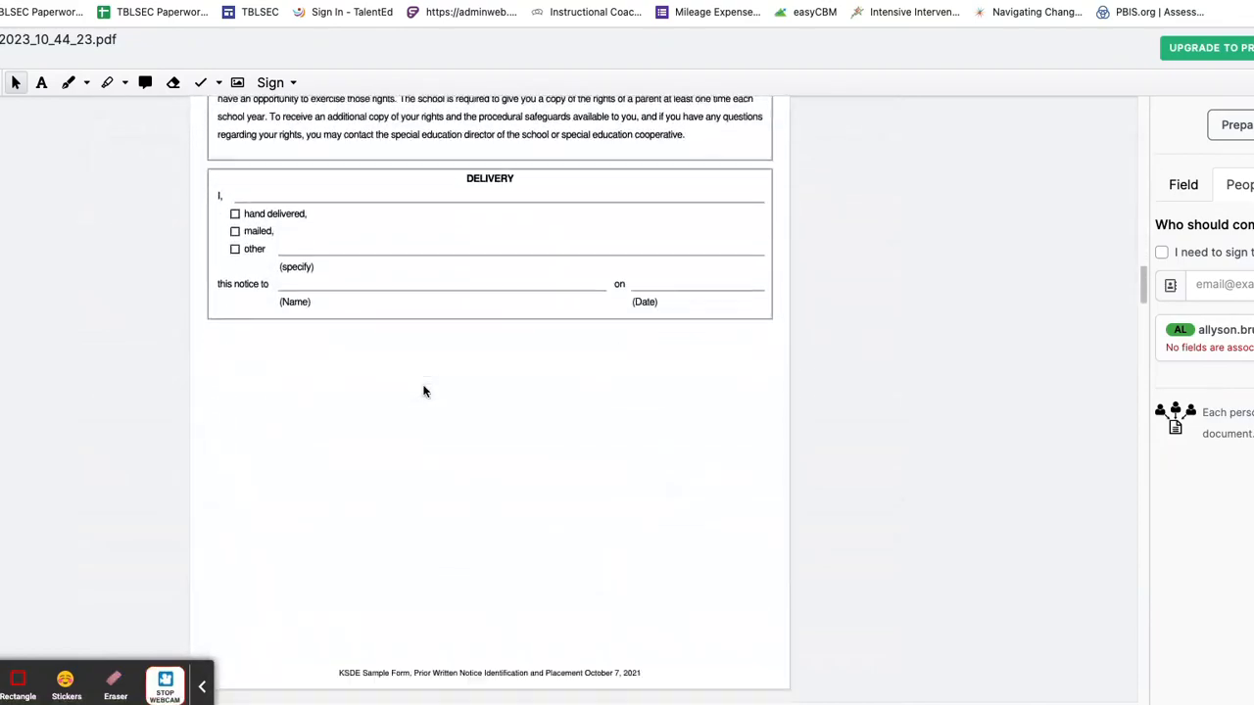
scroll(424, 390, down, 5)
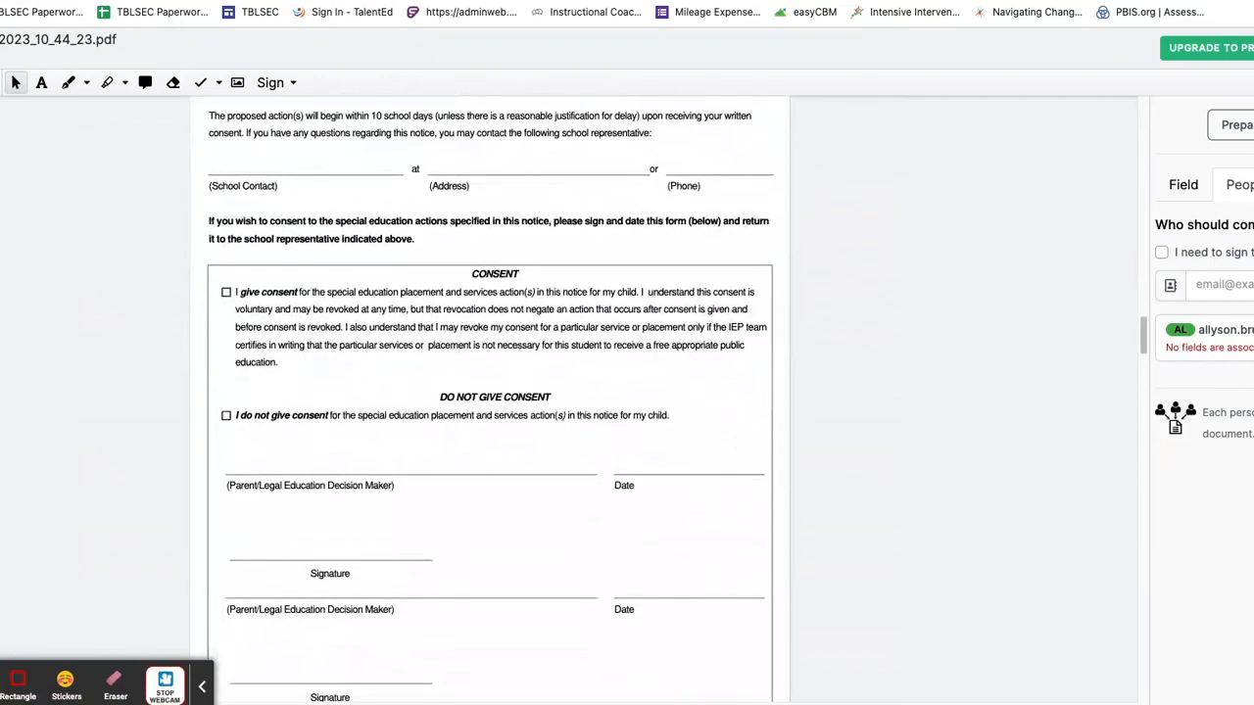
Step: Place checkbox fields on the 'I give consent' and 'I do not give consent' boxes
click(2, 247)
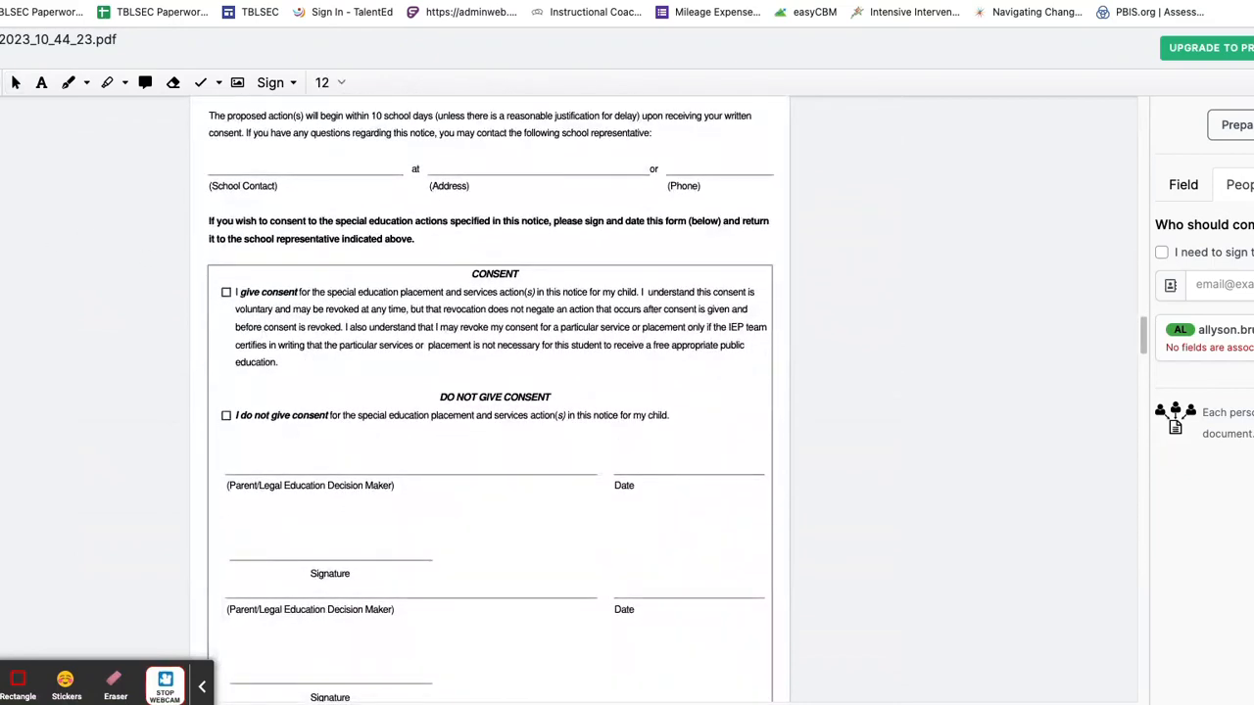
click(225, 292)
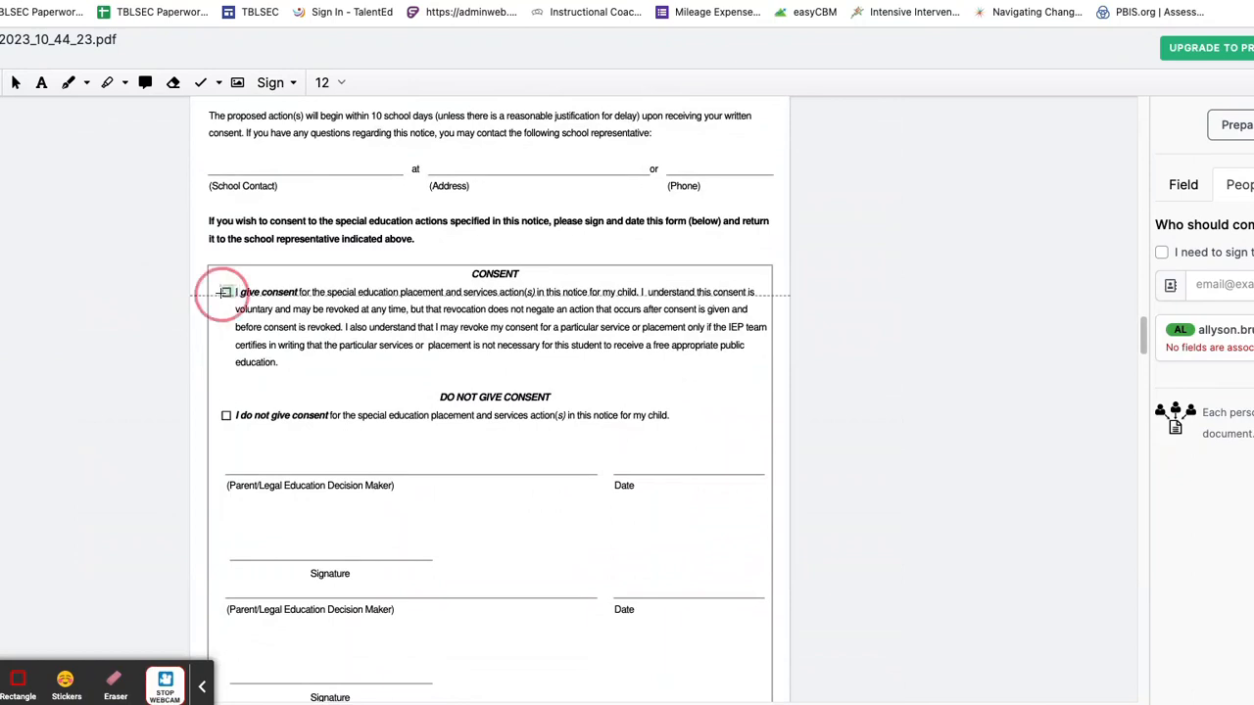
click(220, 417)
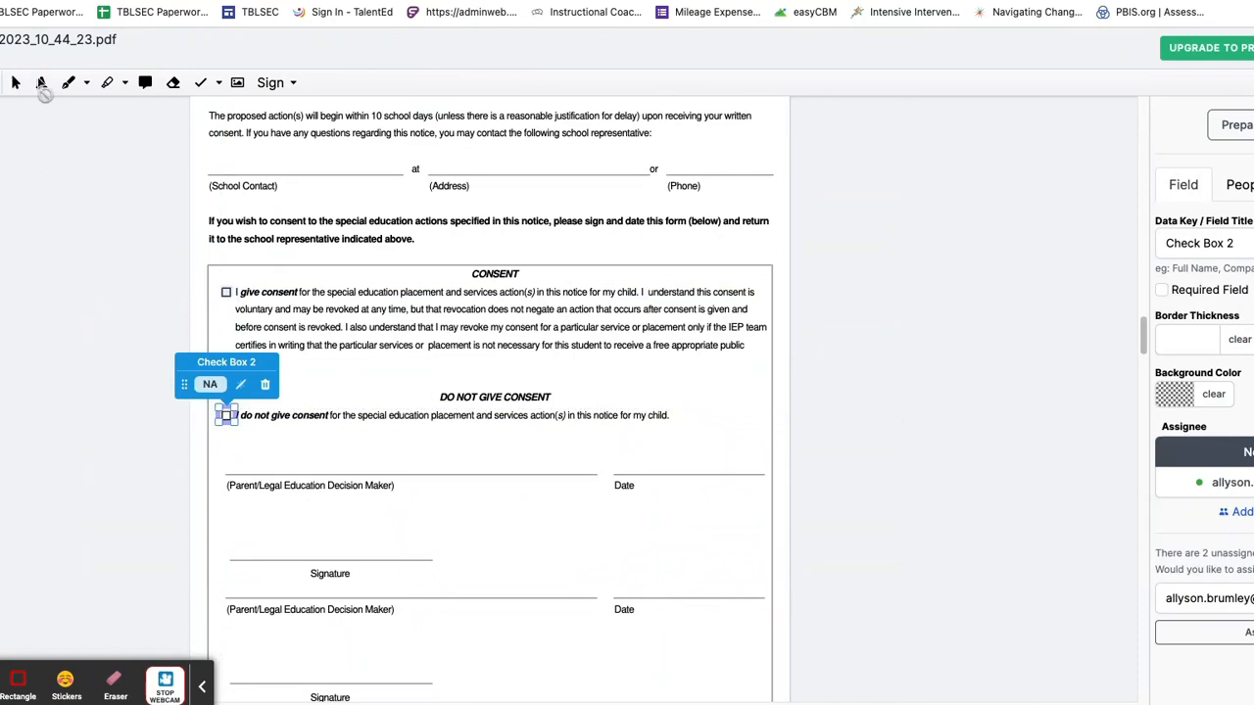
Step: Add the note 'Please choose only one box' in pink-red text and delete the stray empty text box
click(41, 82)
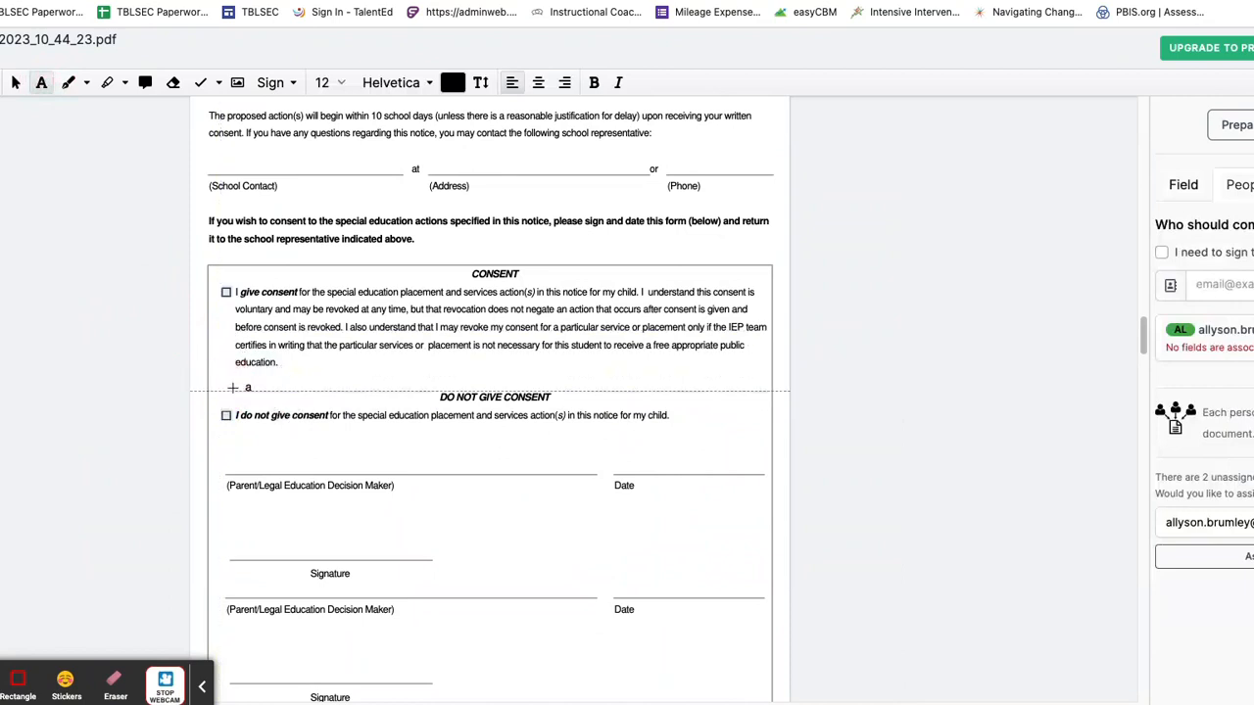
click(223, 381)
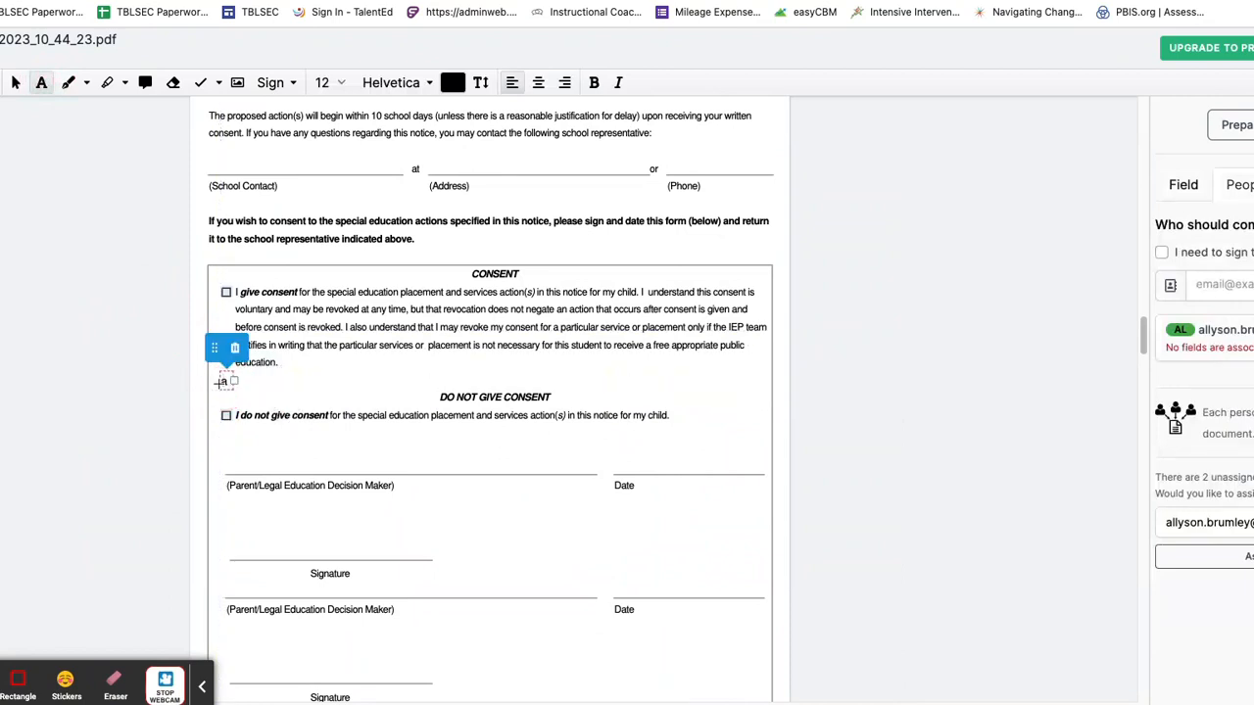
text(Please c)
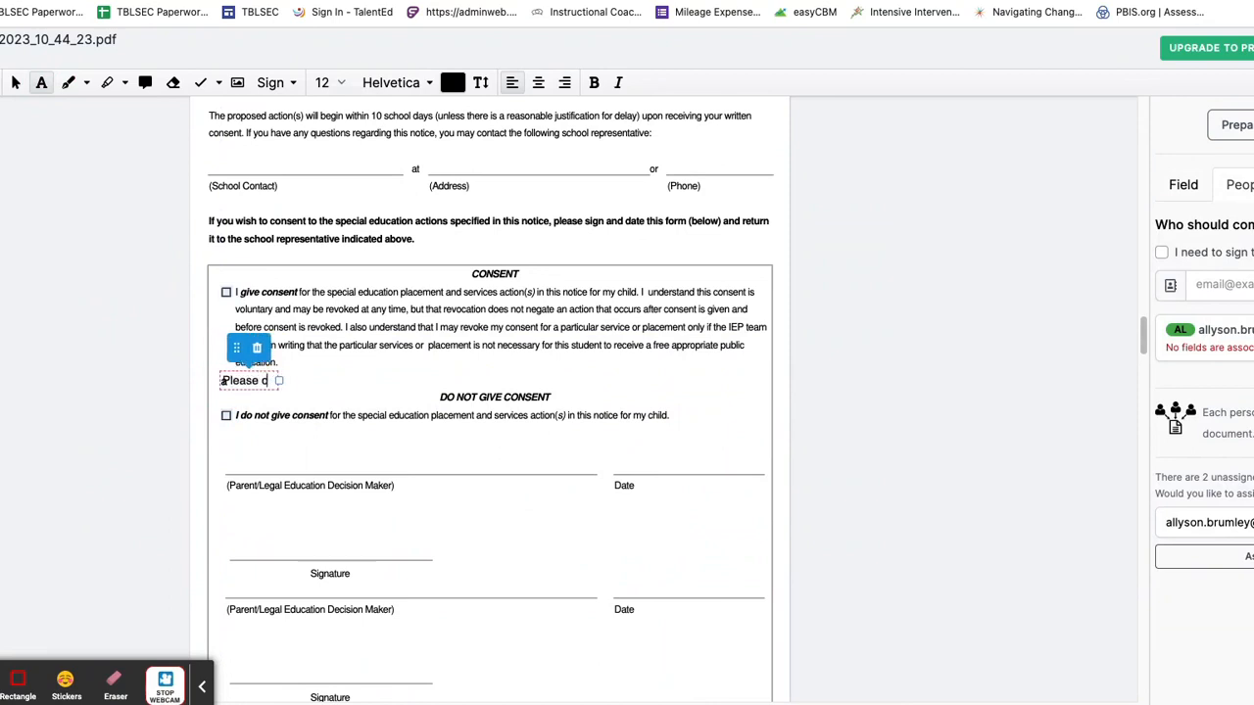
text(hoose only)
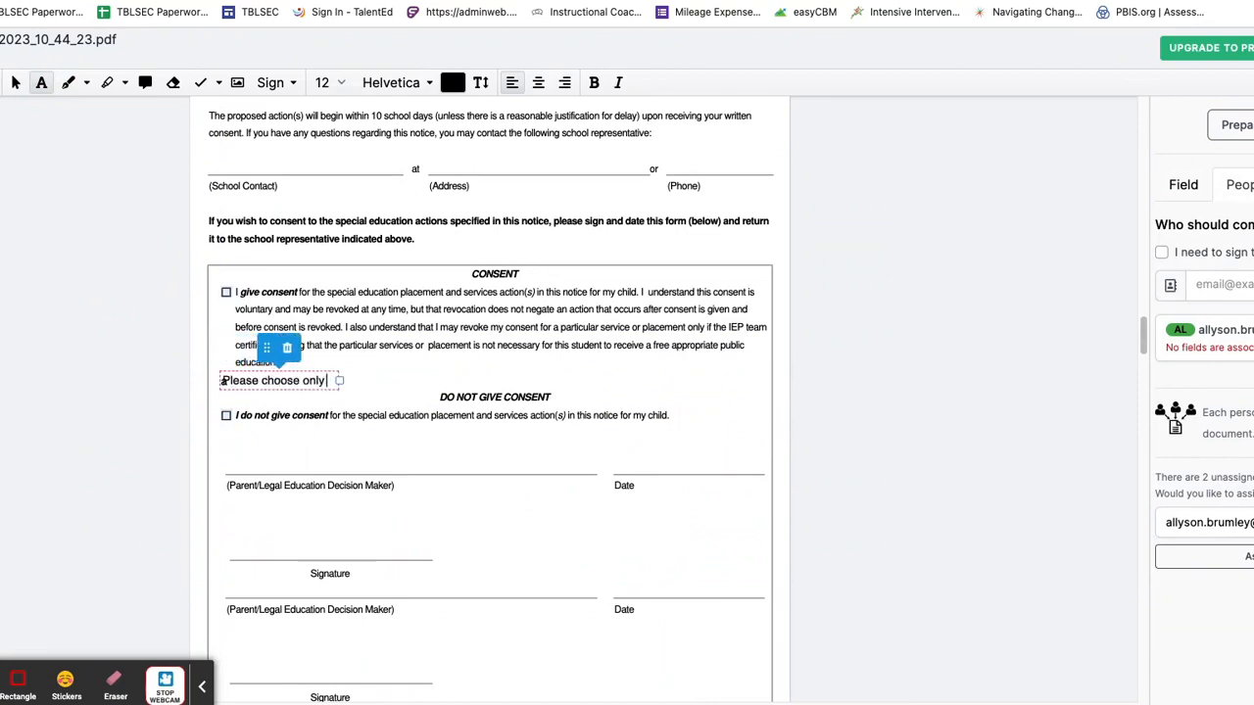
text( one box)
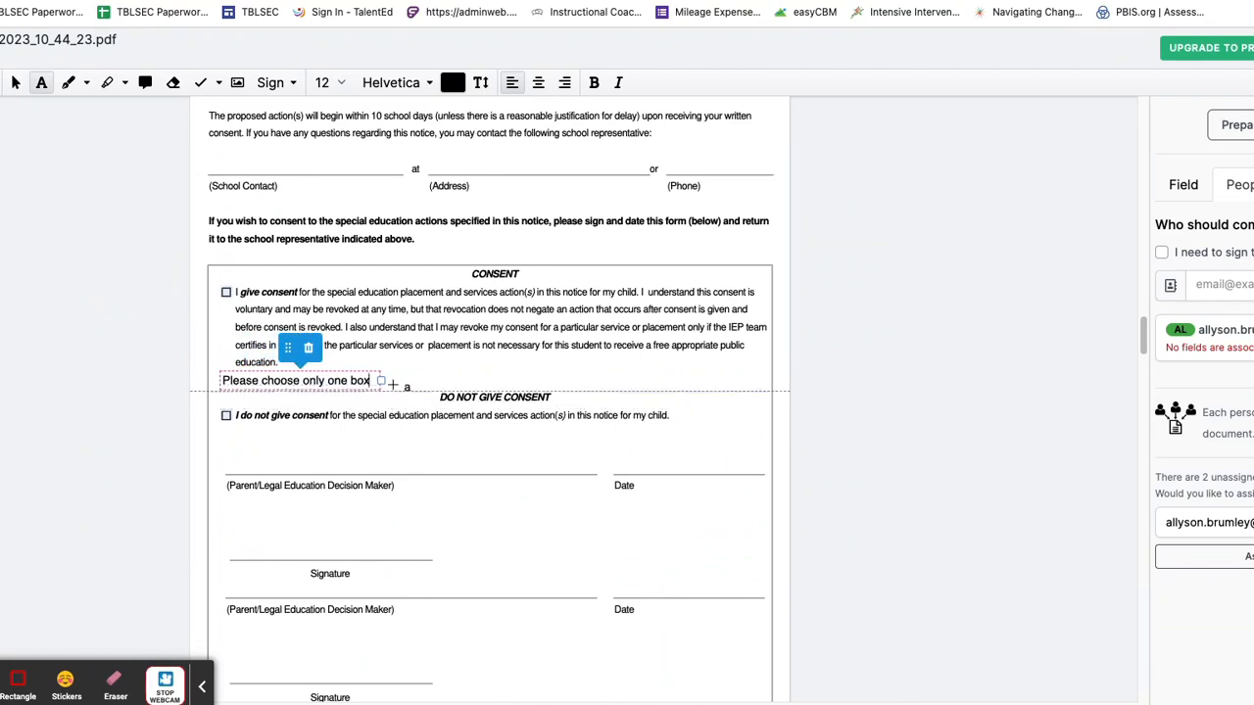
drag(373, 380, 225, 382)
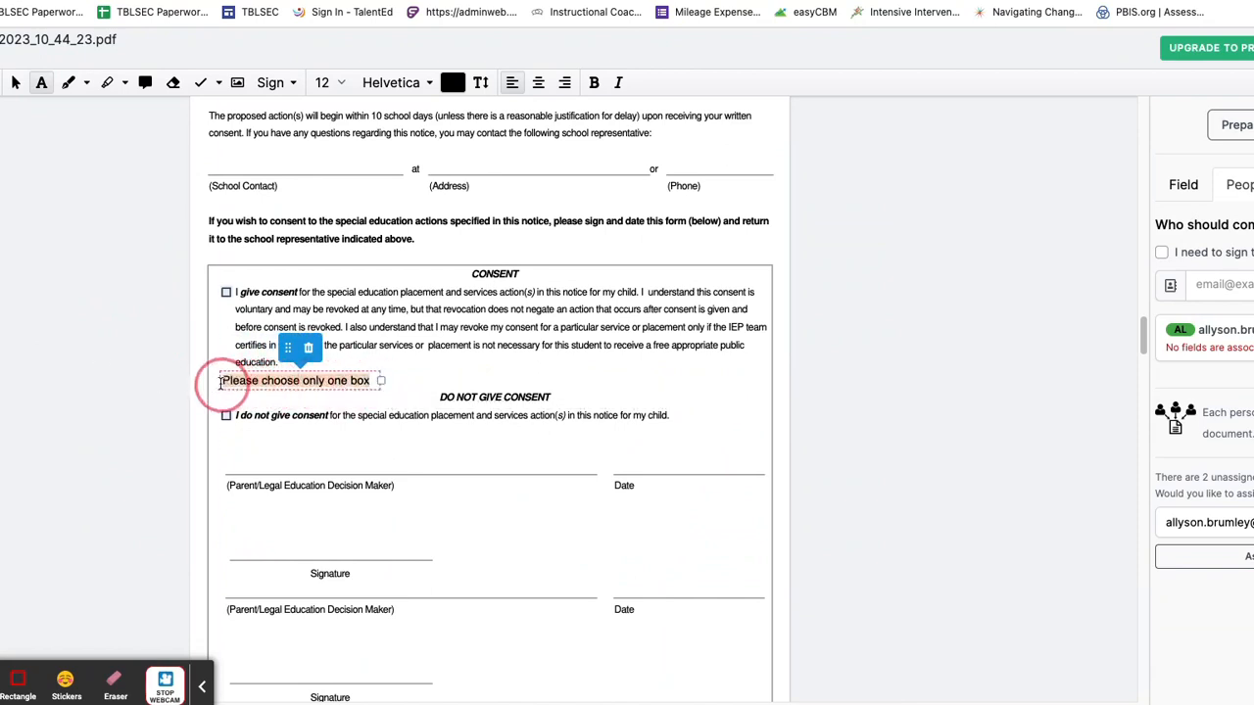
click(451, 83)
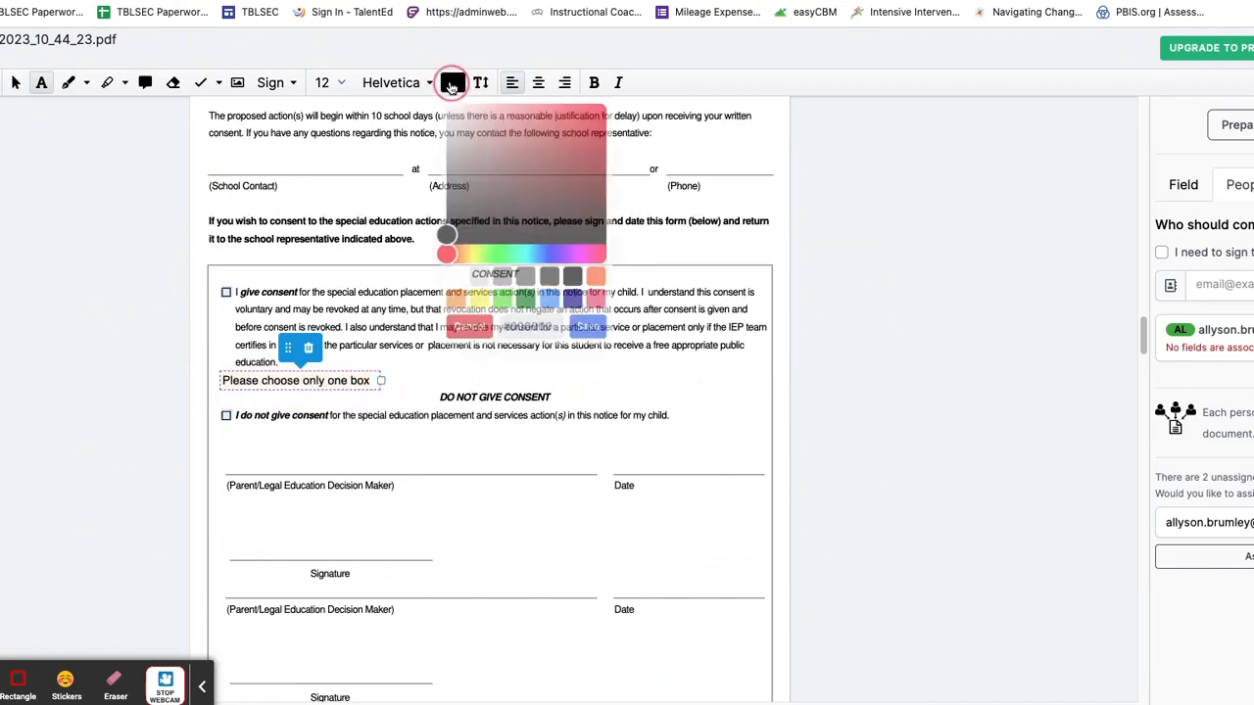
click(599, 301)
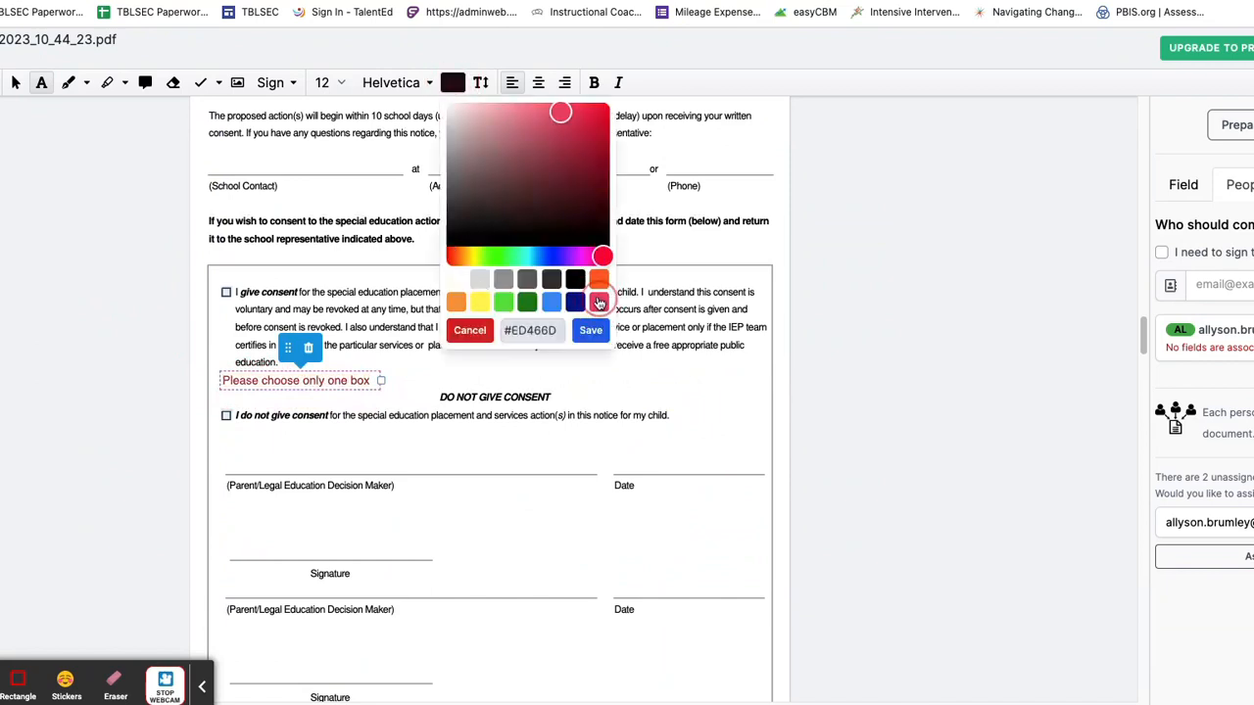
click(404, 378)
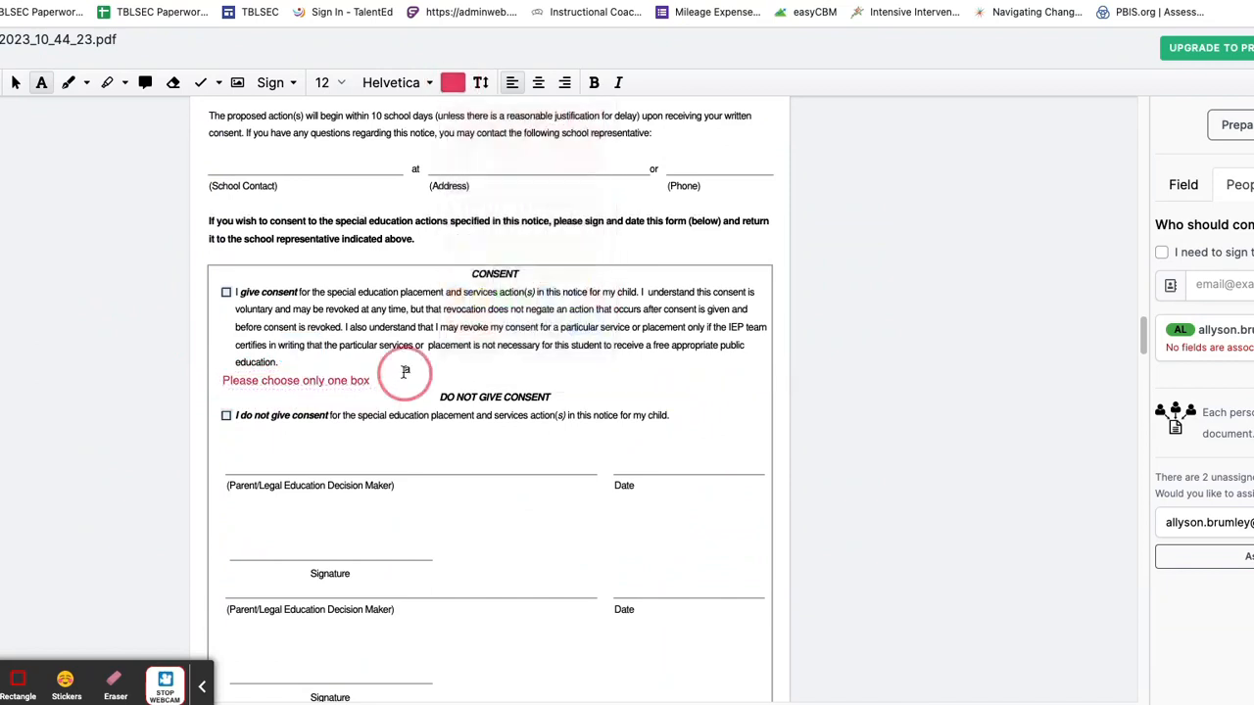
click(408, 371)
click(418, 336)
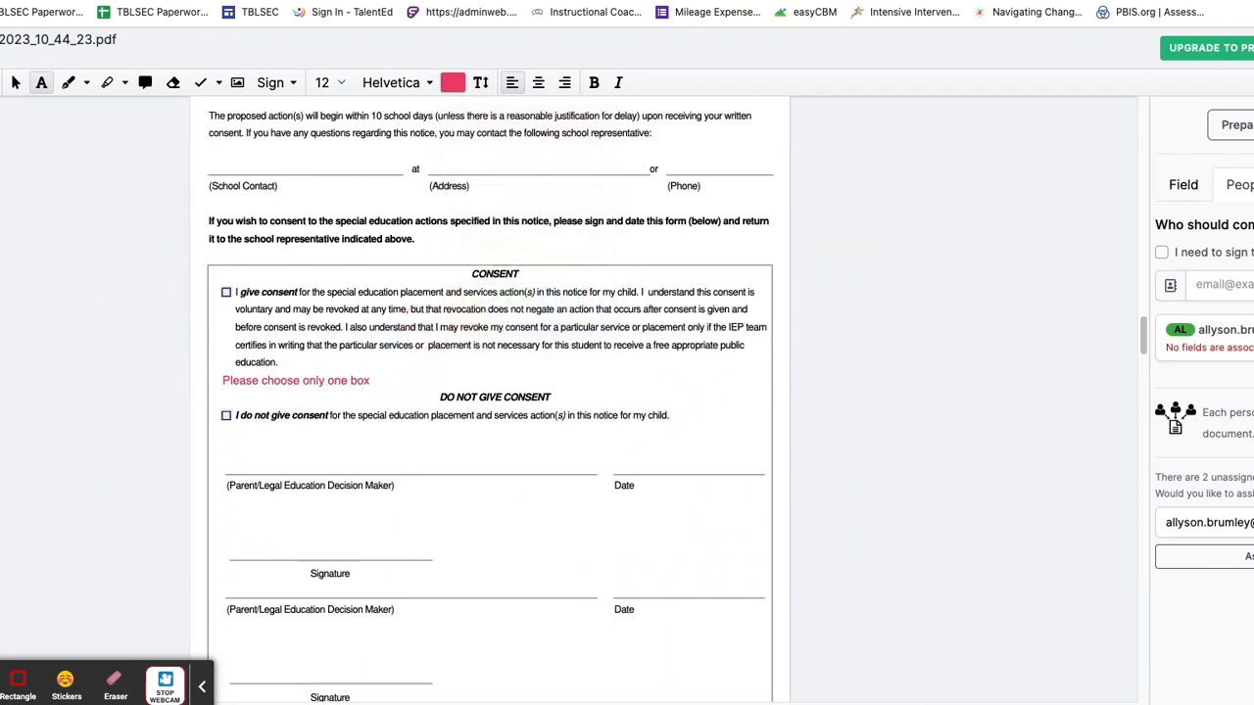
Step: Place a signature field on the first decision-maker line and assign it to the signer
click(2, 474)
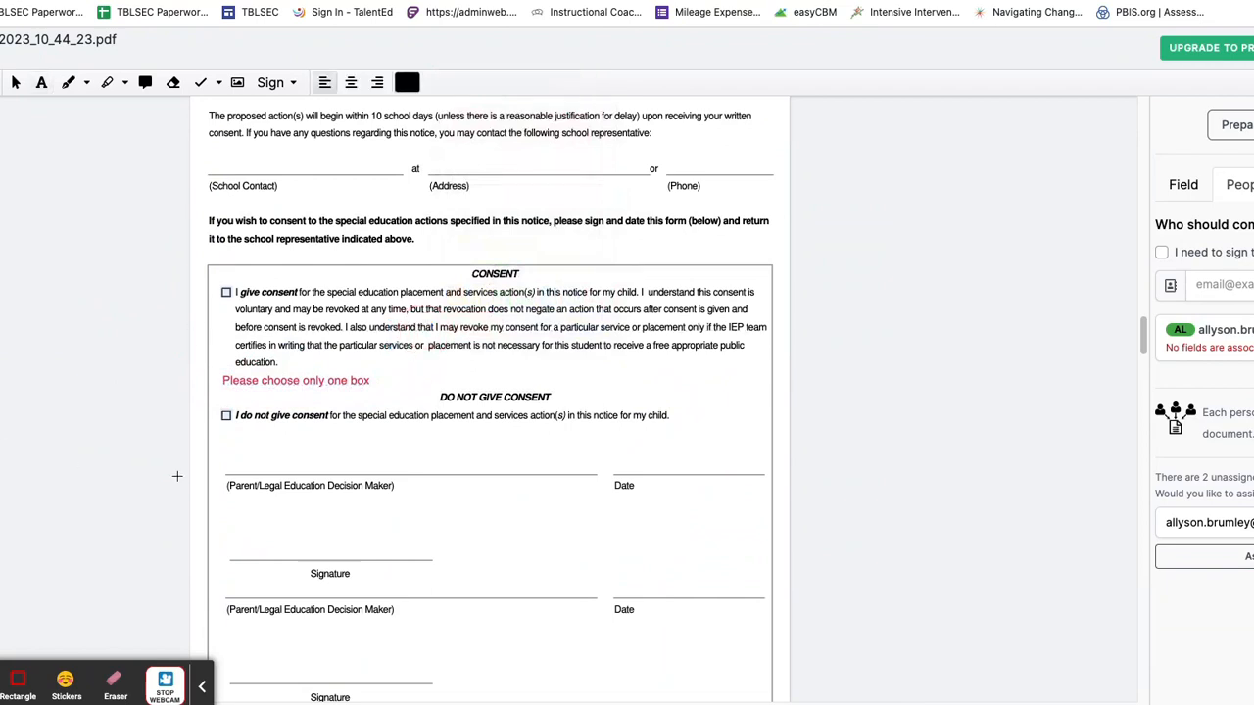
click(232, 474)
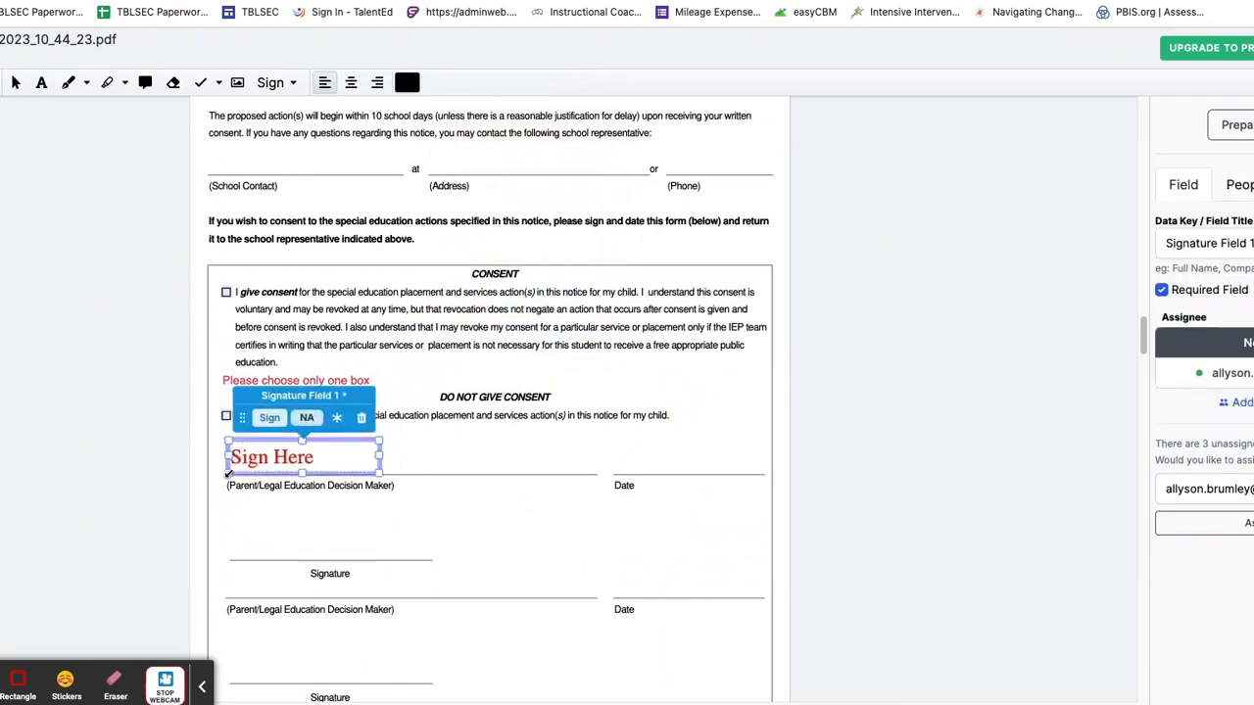
click(304, 419)
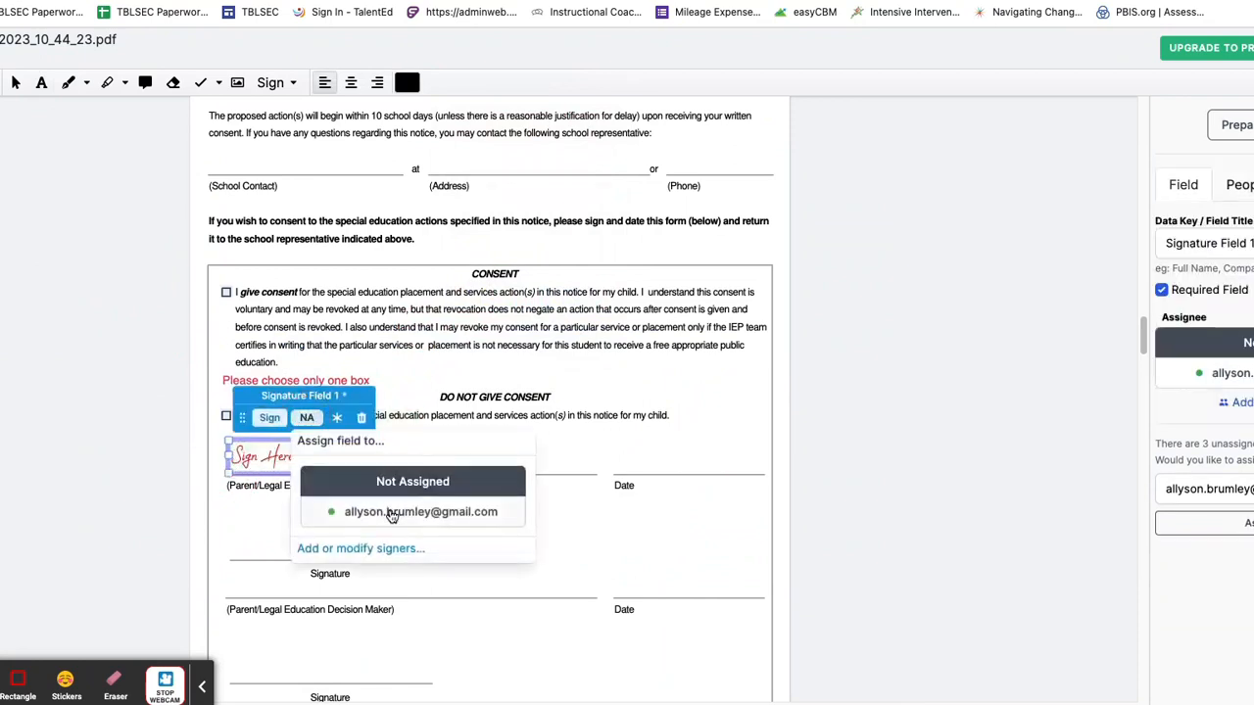
click(392, 514)
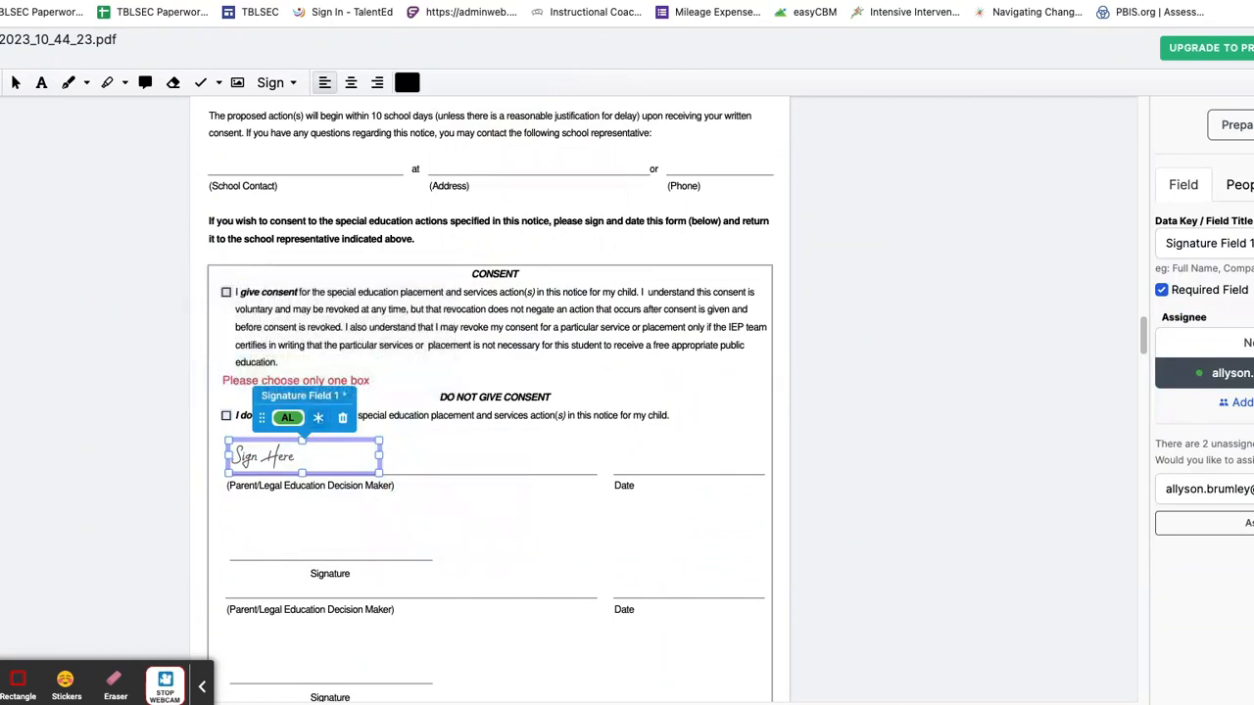
Step: Place a date field on the Date line assigned to the signer, then open the sign request setup
click(2, 374)
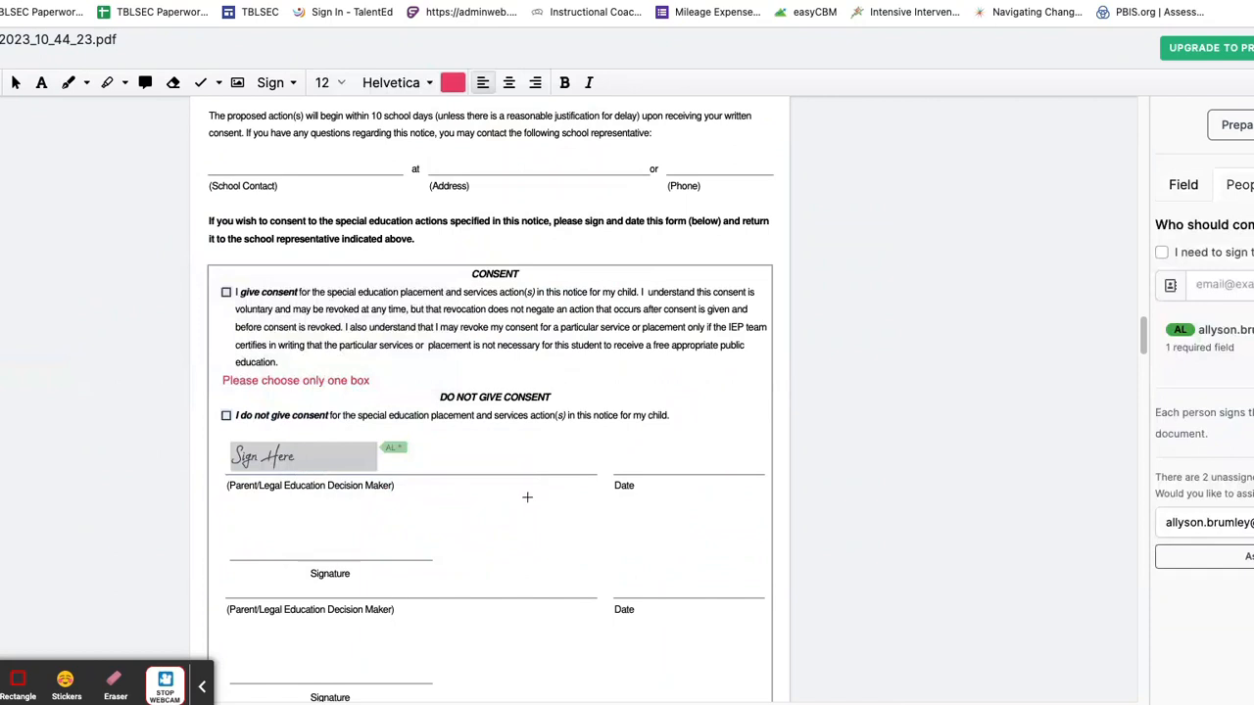
click(632, 468)
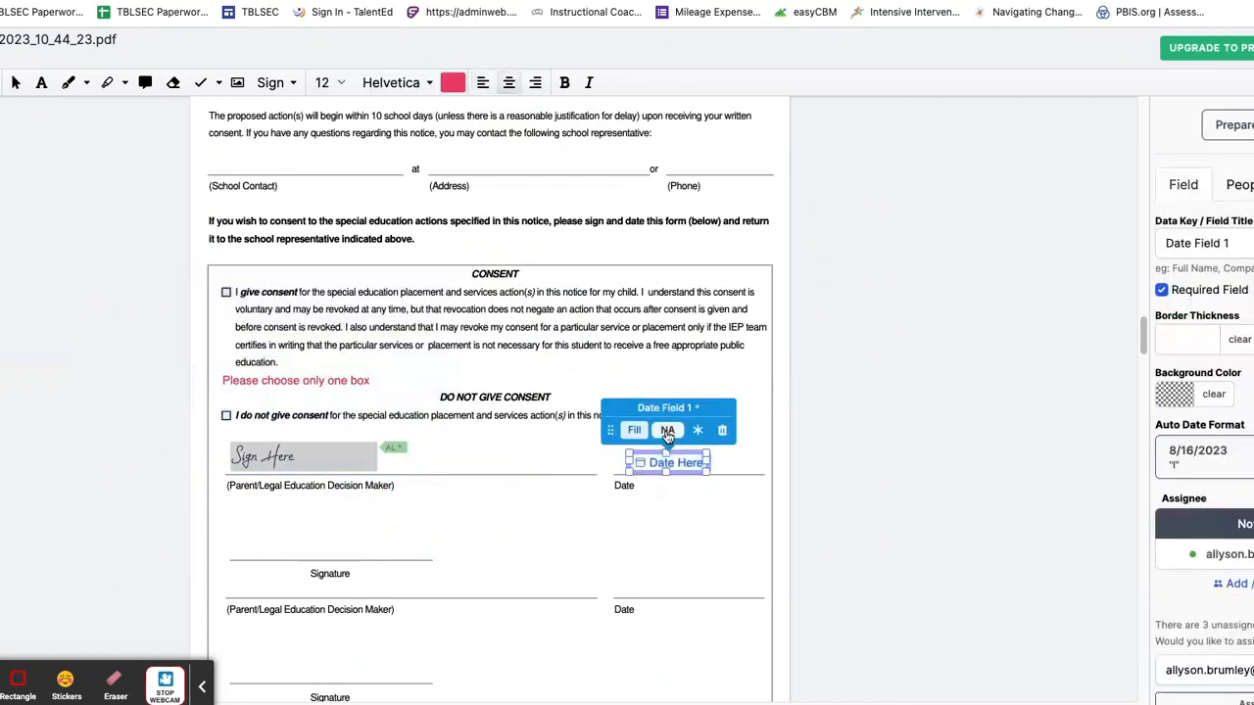
click(667, 431)
click(733, 524)
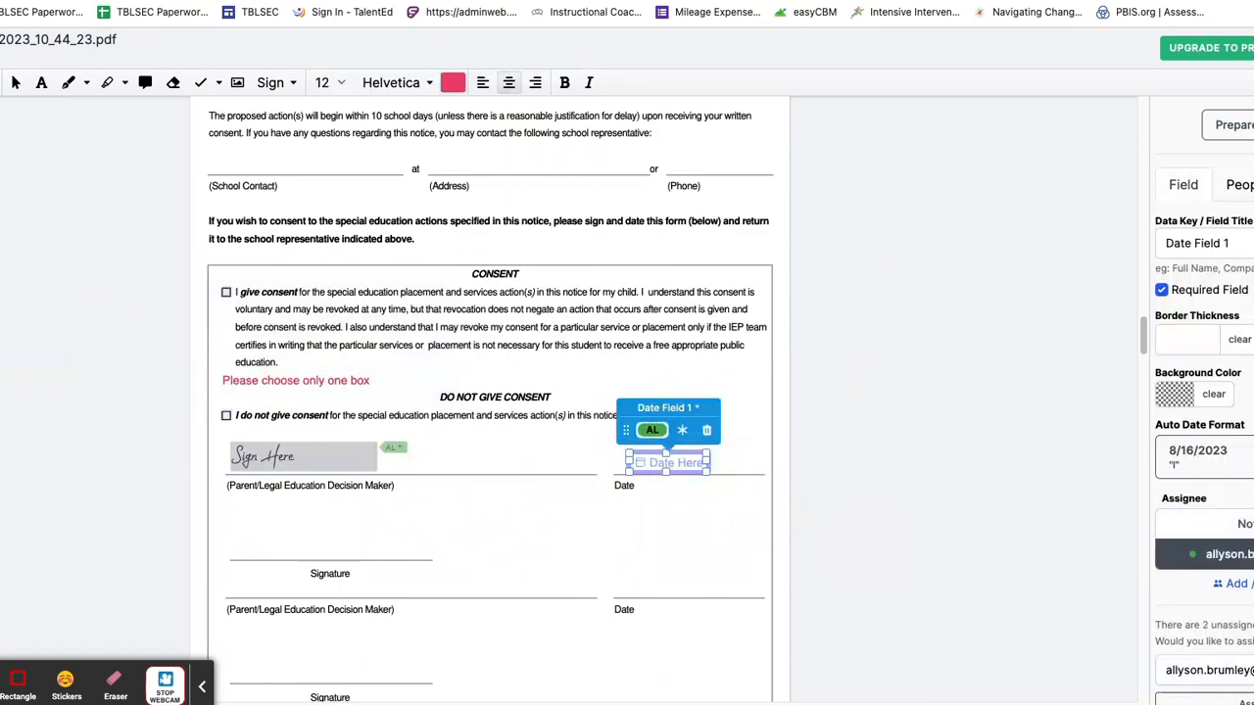
click(16, 82)
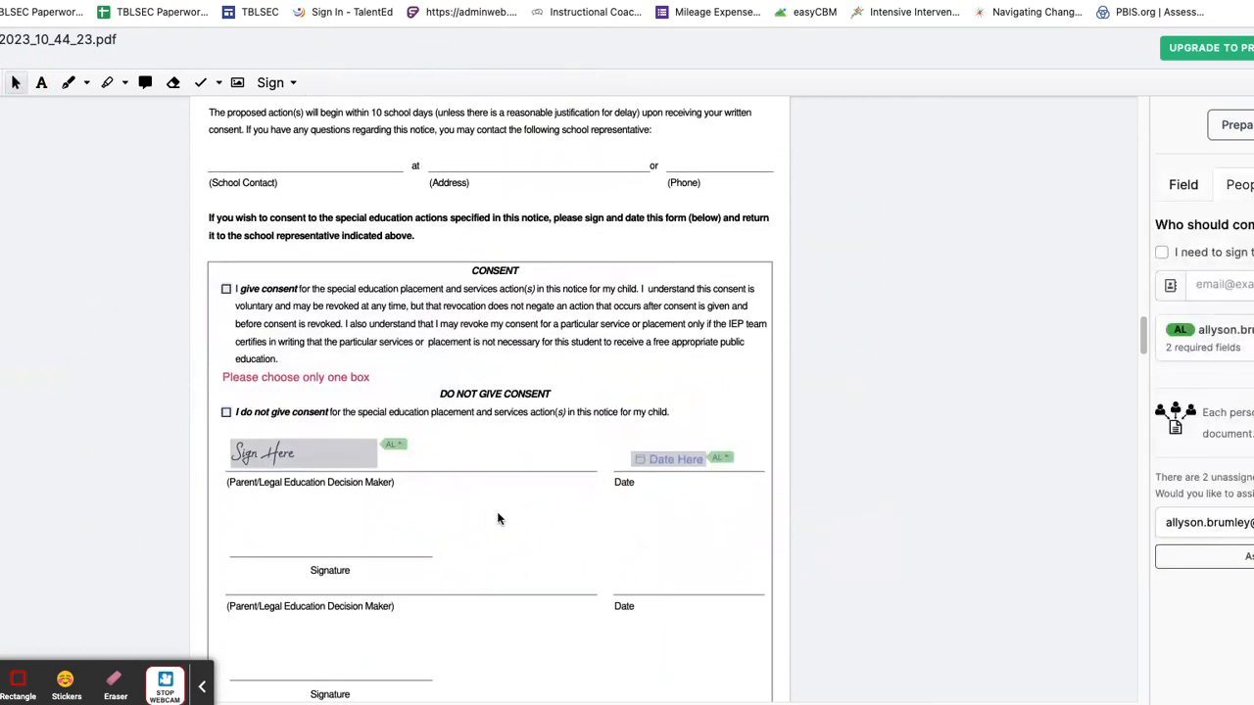
scroll(498, 519, down, 1)
scroll(499, 520, down, 5)
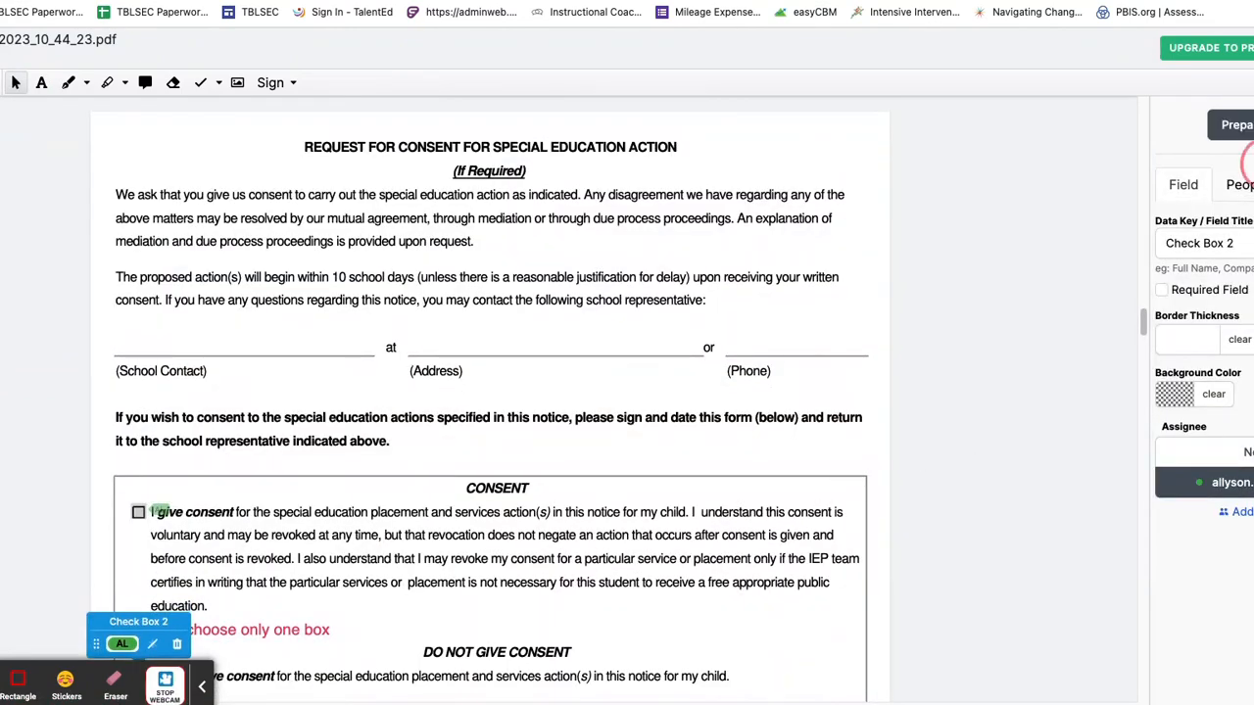
click(1236, 125)
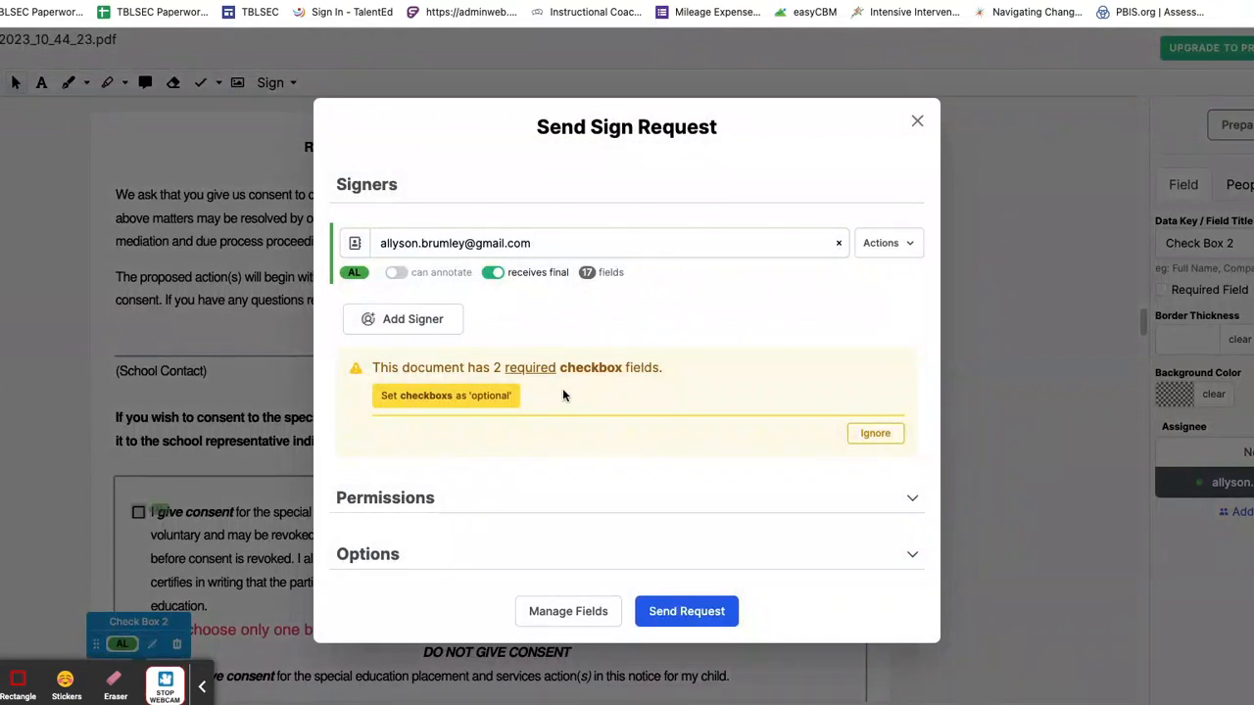
Step: Send the sign request with subject 'IEP Packet for Signatures' and the pasted meeting message, ignoring the checkbox warning
click(875, 433)
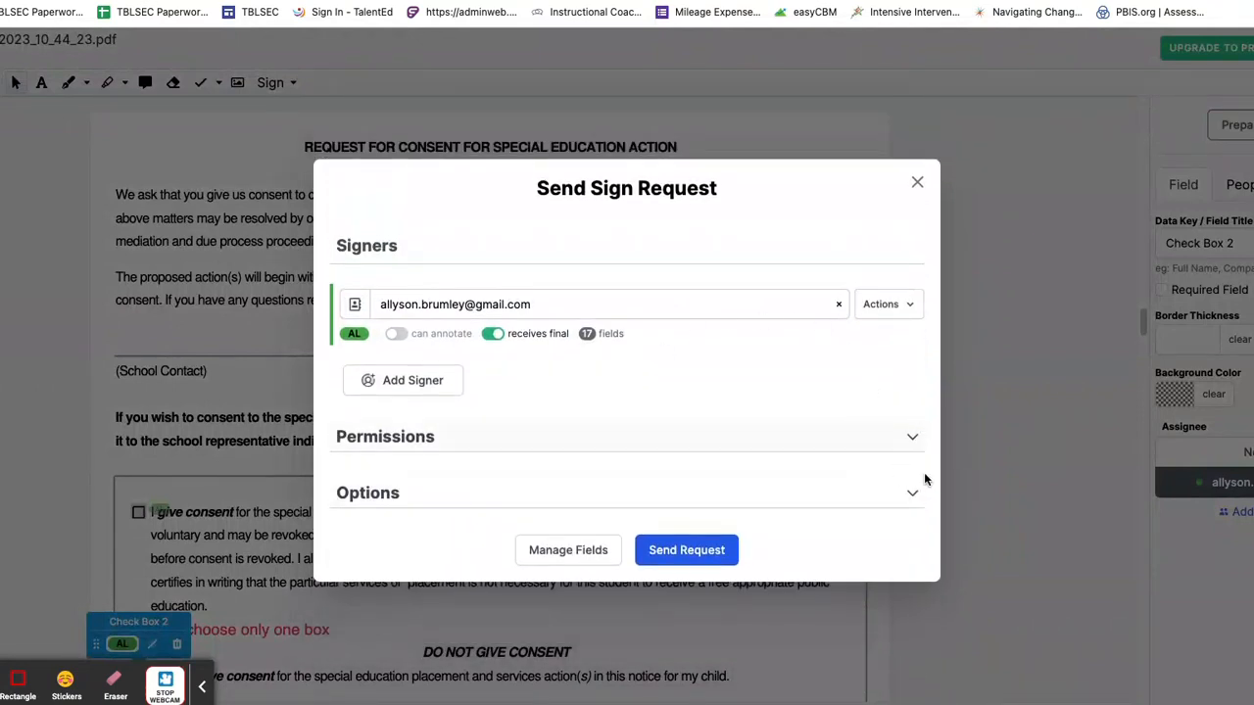
click(909, 494)
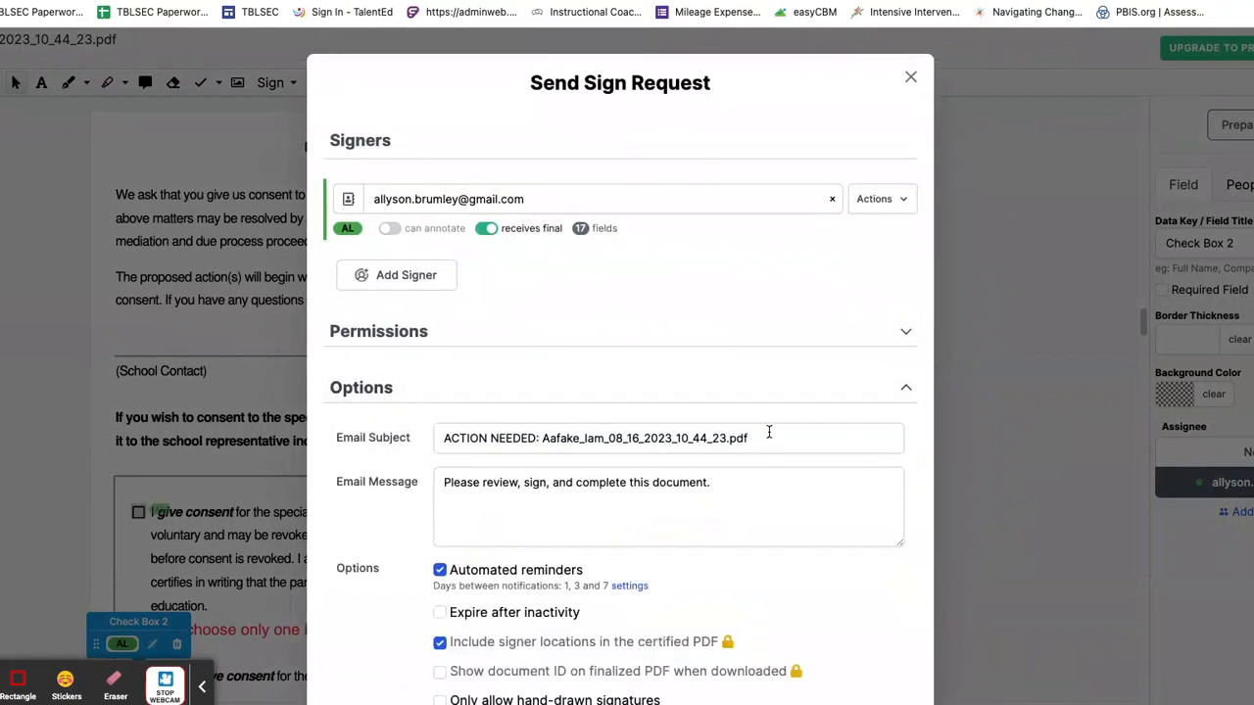
drag(773, 438, 437, 439)
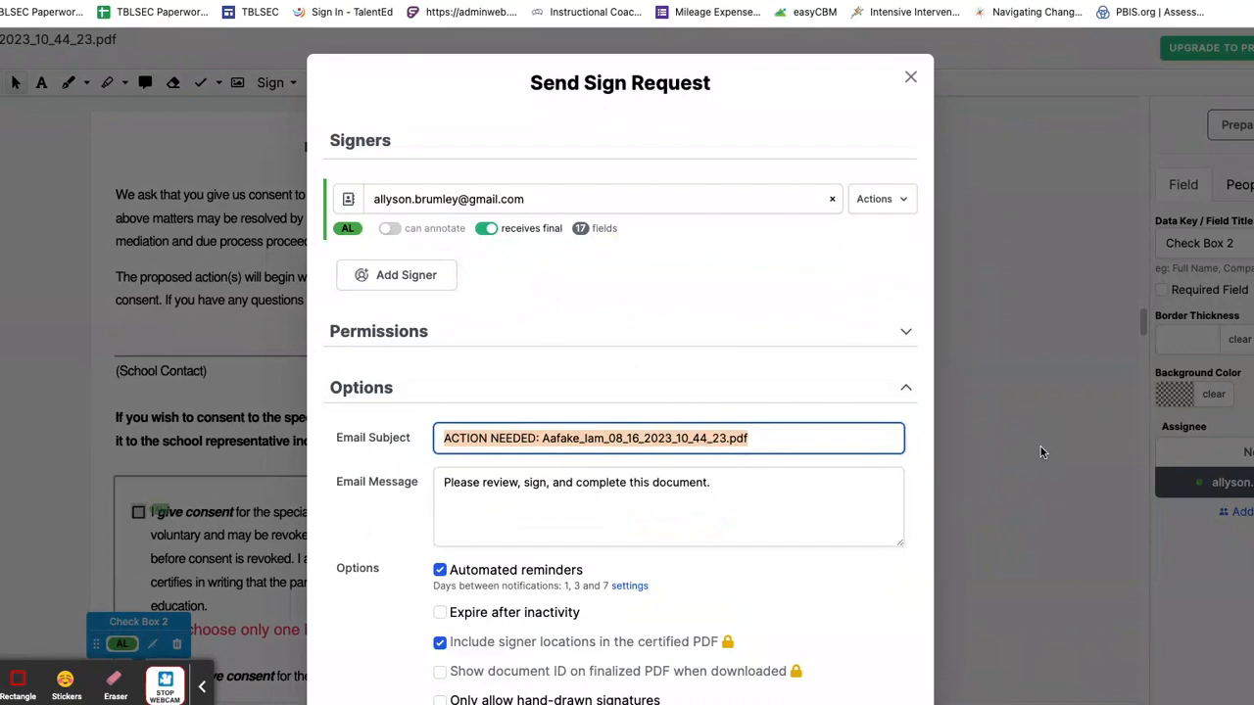
text(IEP Packet f)
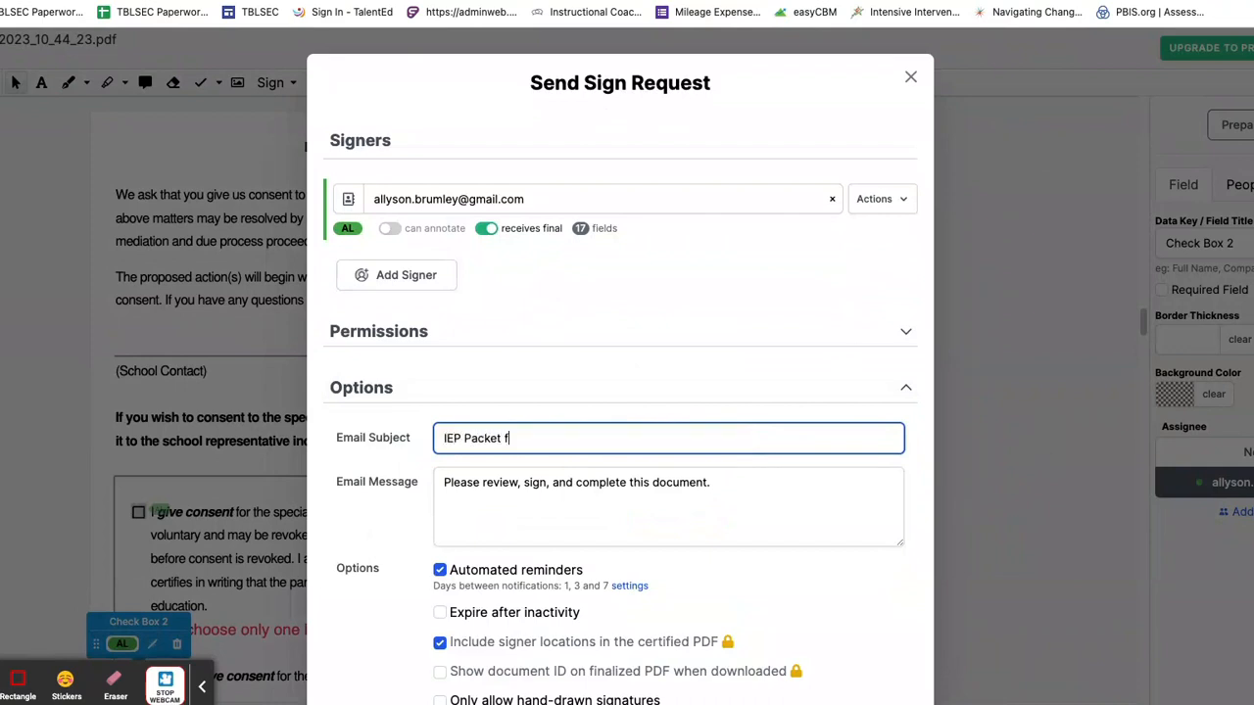
text(or Signatures)
triple_click(716, 482)
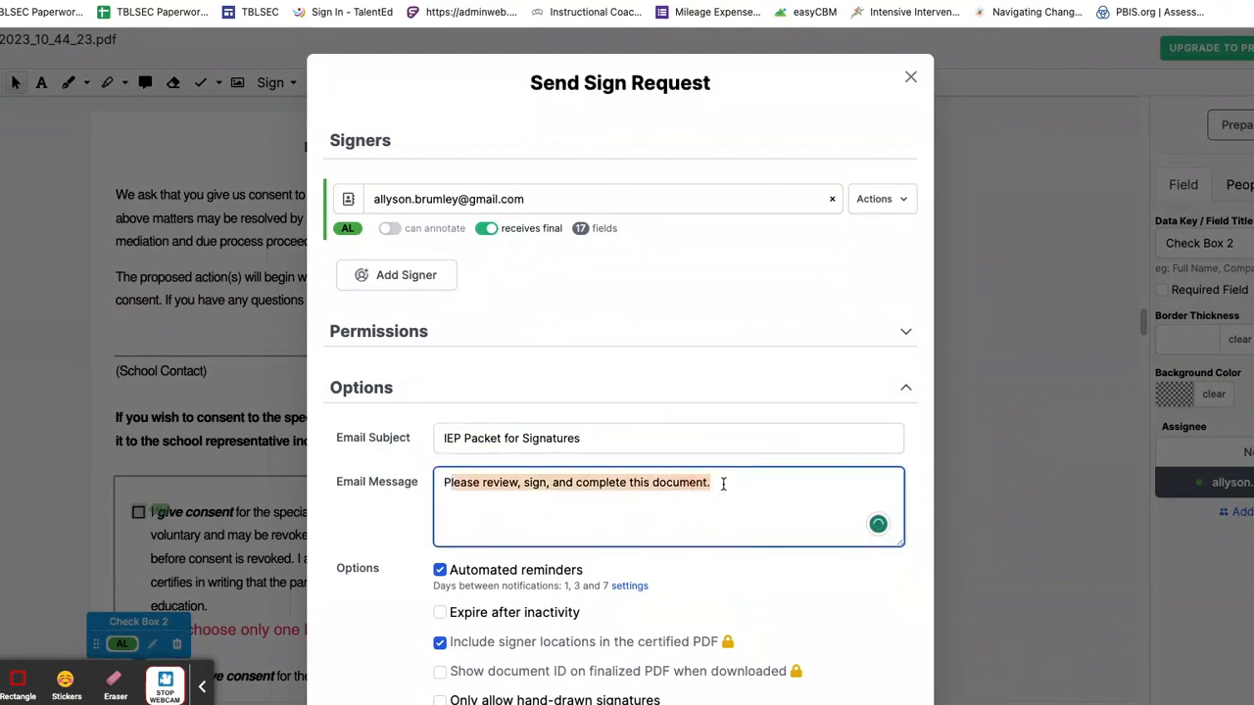
key(BackSpace)
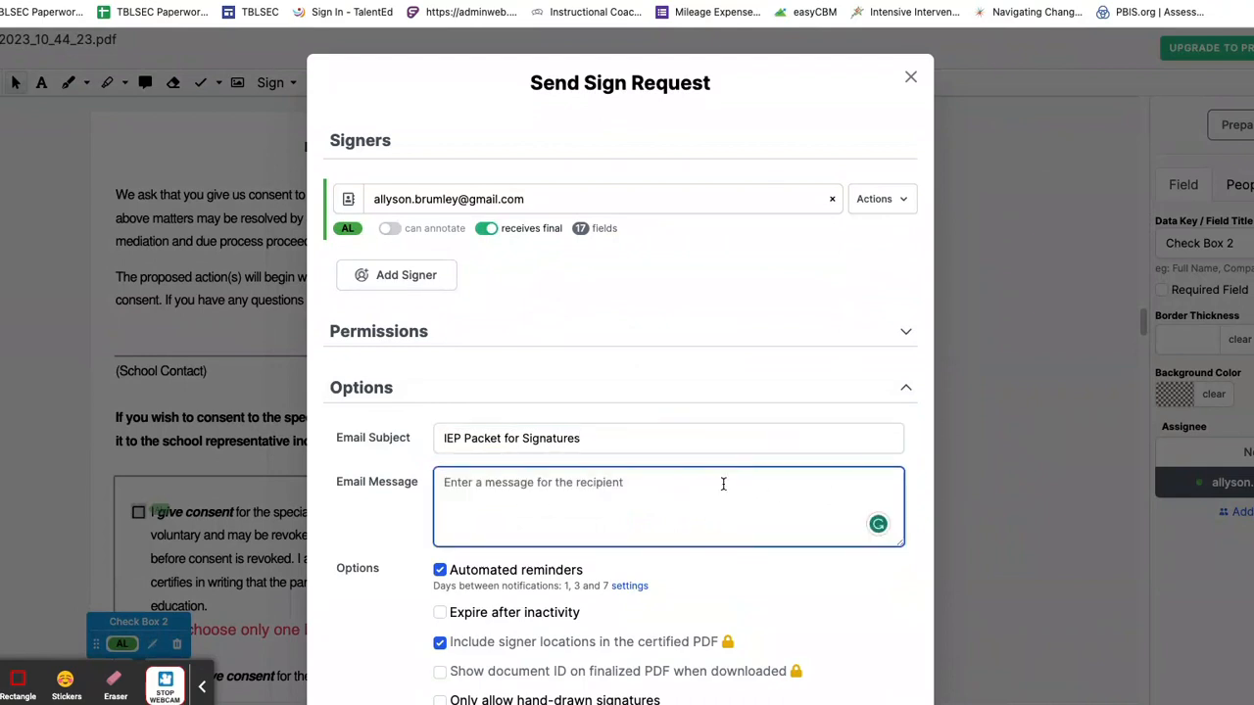
text(It was so nice to see you at the IEP meeting.  Here are the documents we discussed.  Please sign and submit these as soon as you can.)
scroll(803, 584, down, 2)
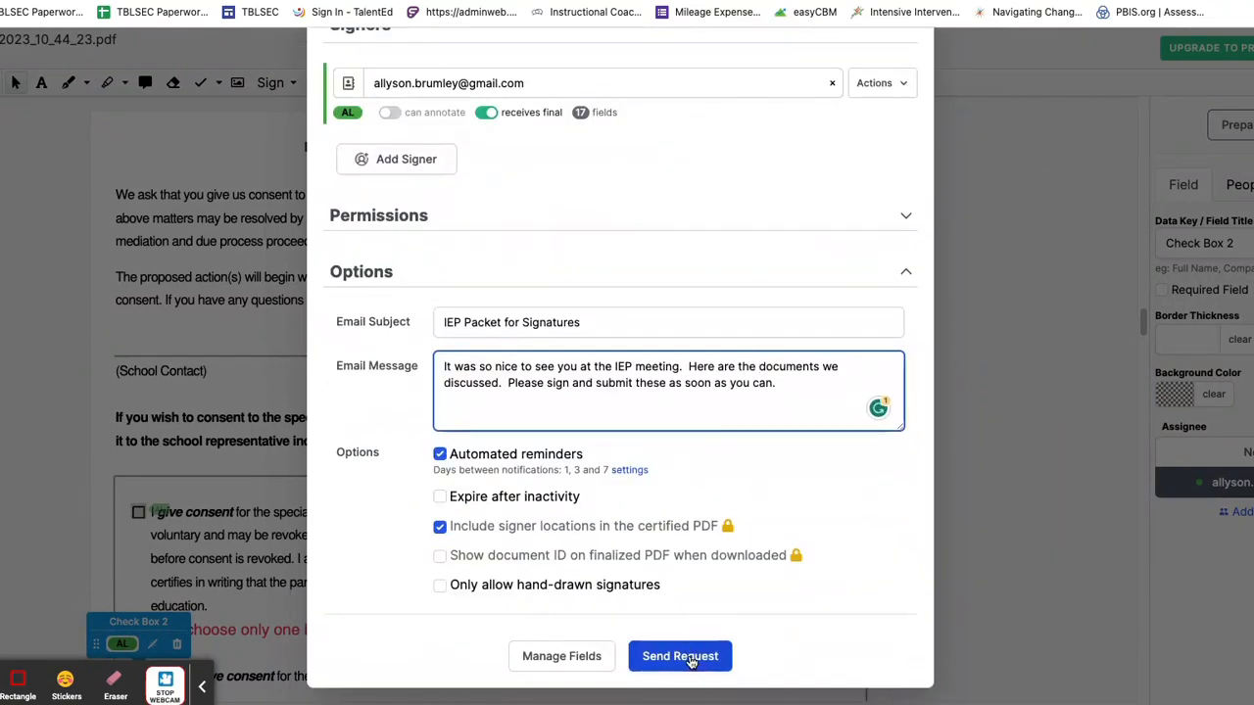
click(692, 662)
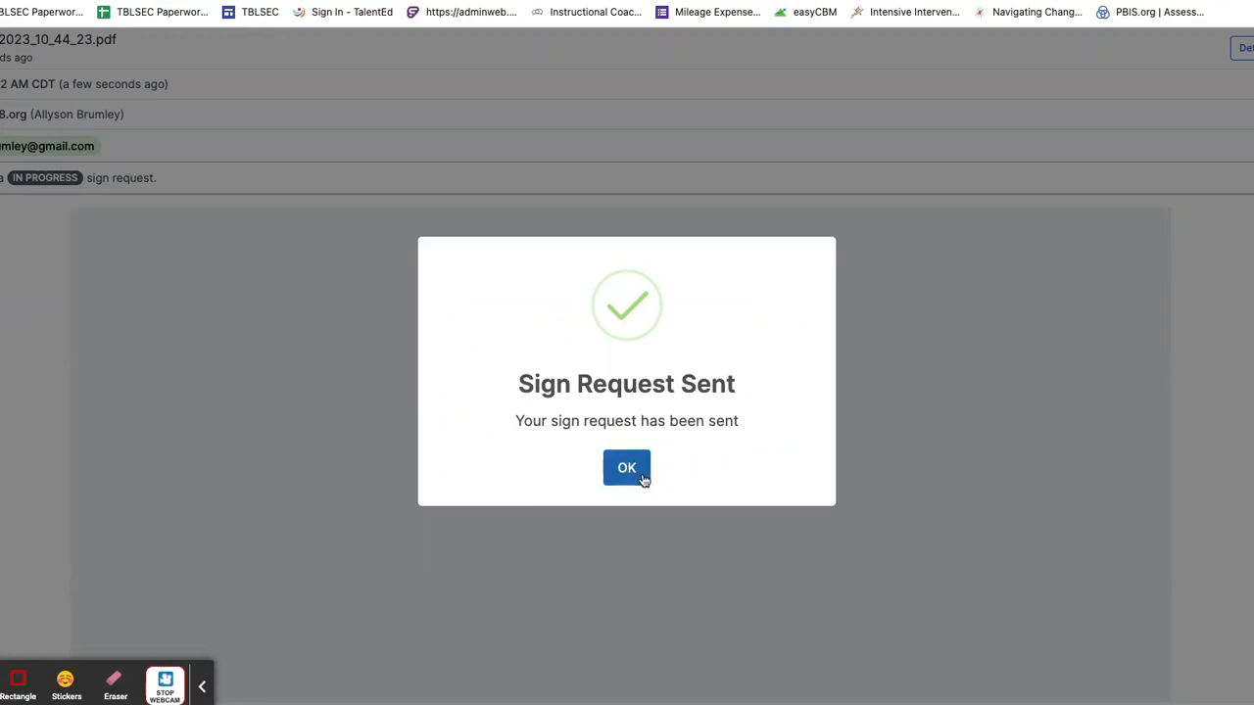
Step: Return to the dashboard and open the finalized Aafake PDF packet at its Student Progress Report
click(639, 473)
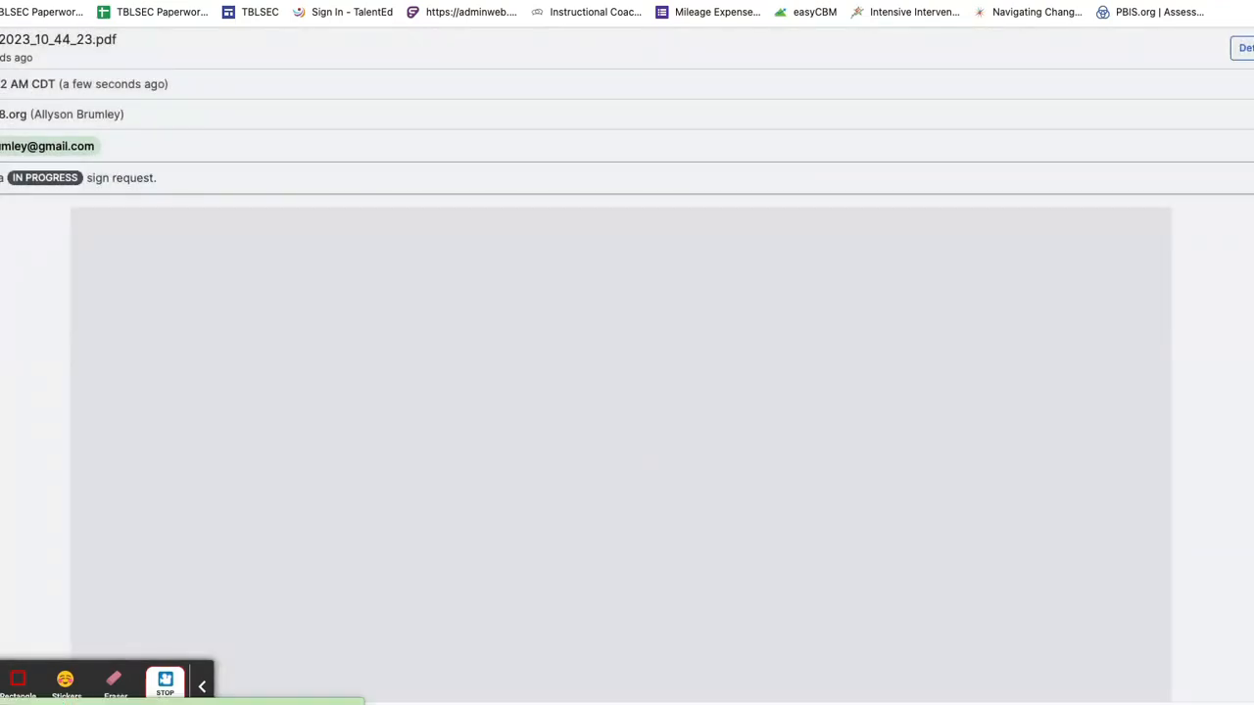
click(643, 307)
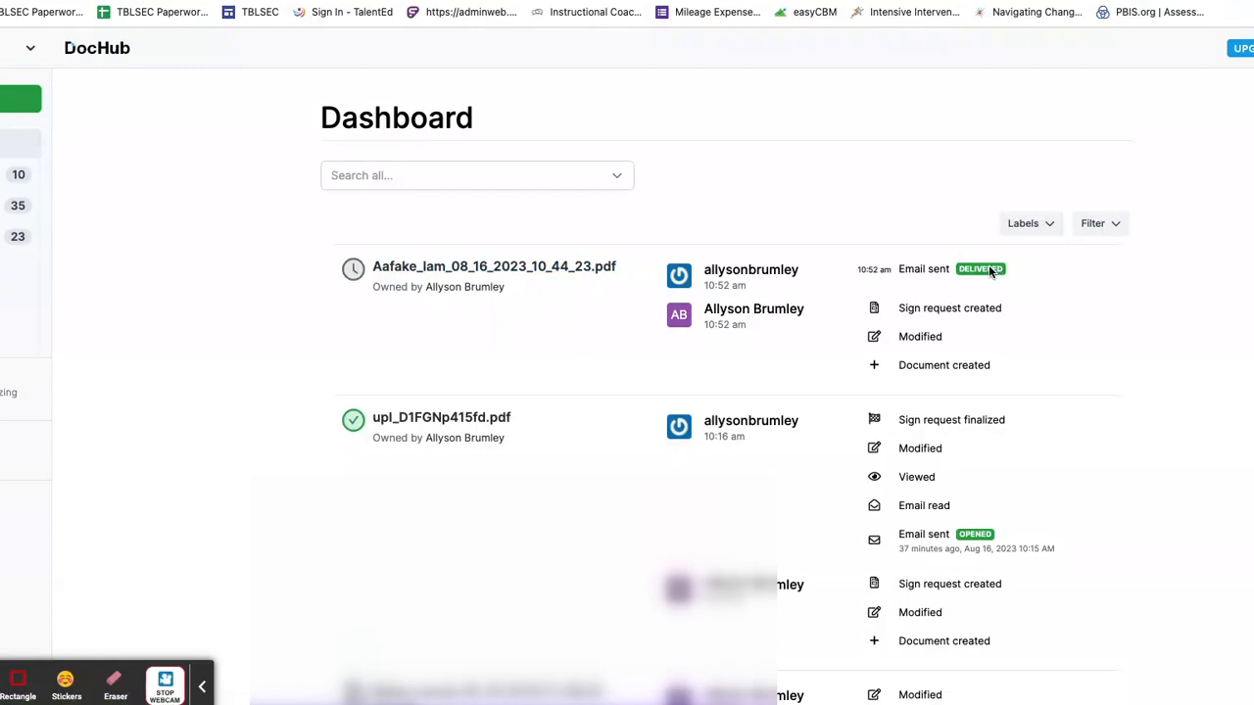
click(165, 685)
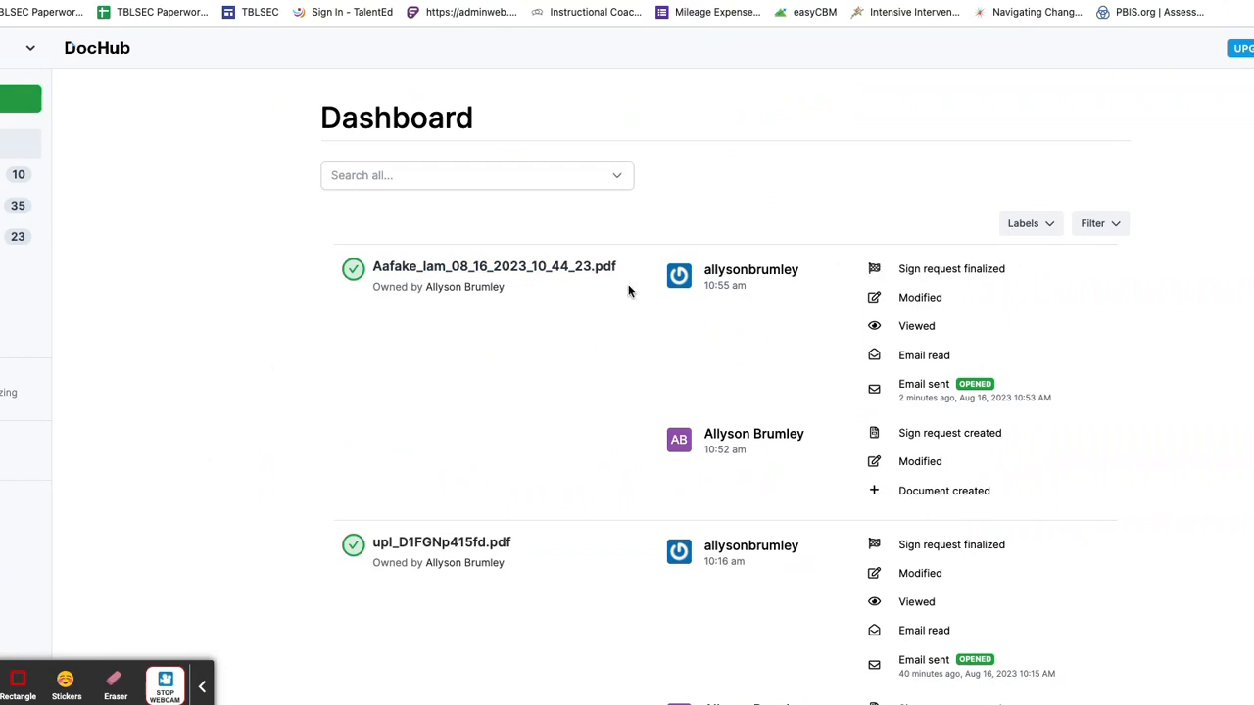
click(578, 273)
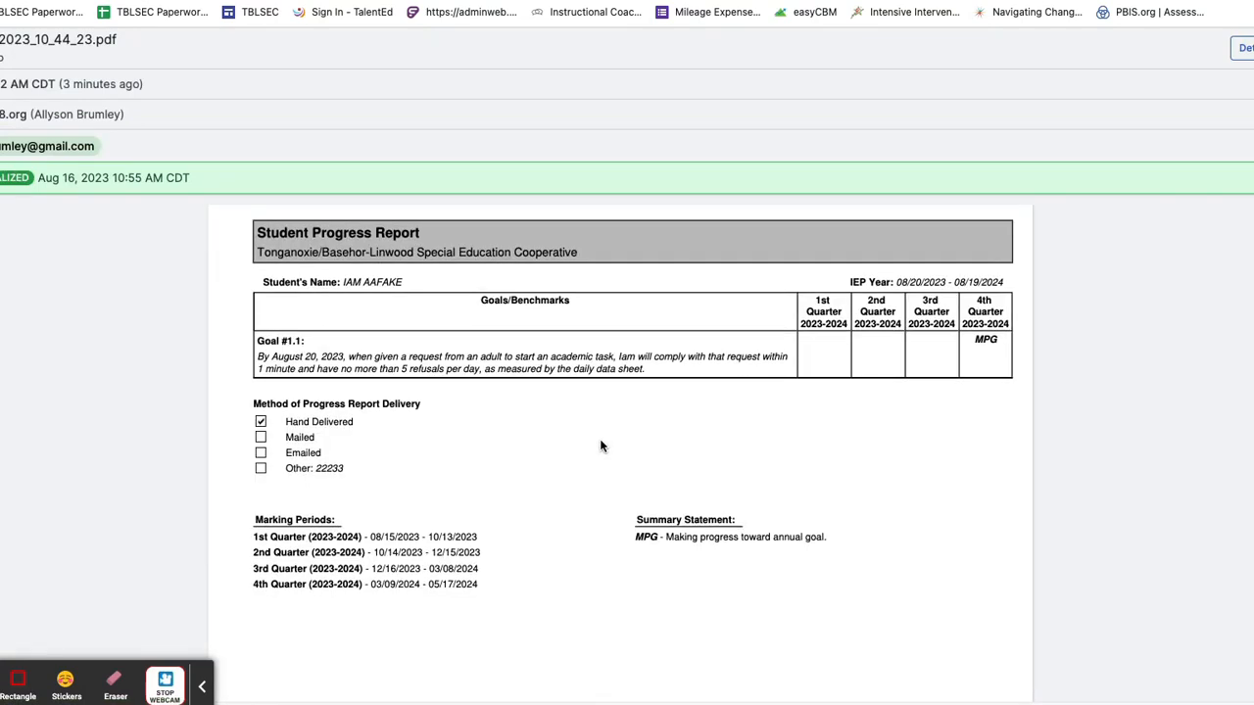
Step: Download the finalized sign request version of the packet to the computer as a PDF
scroll(602, 446, down, 3)
scroll(602, 445, down, 15)
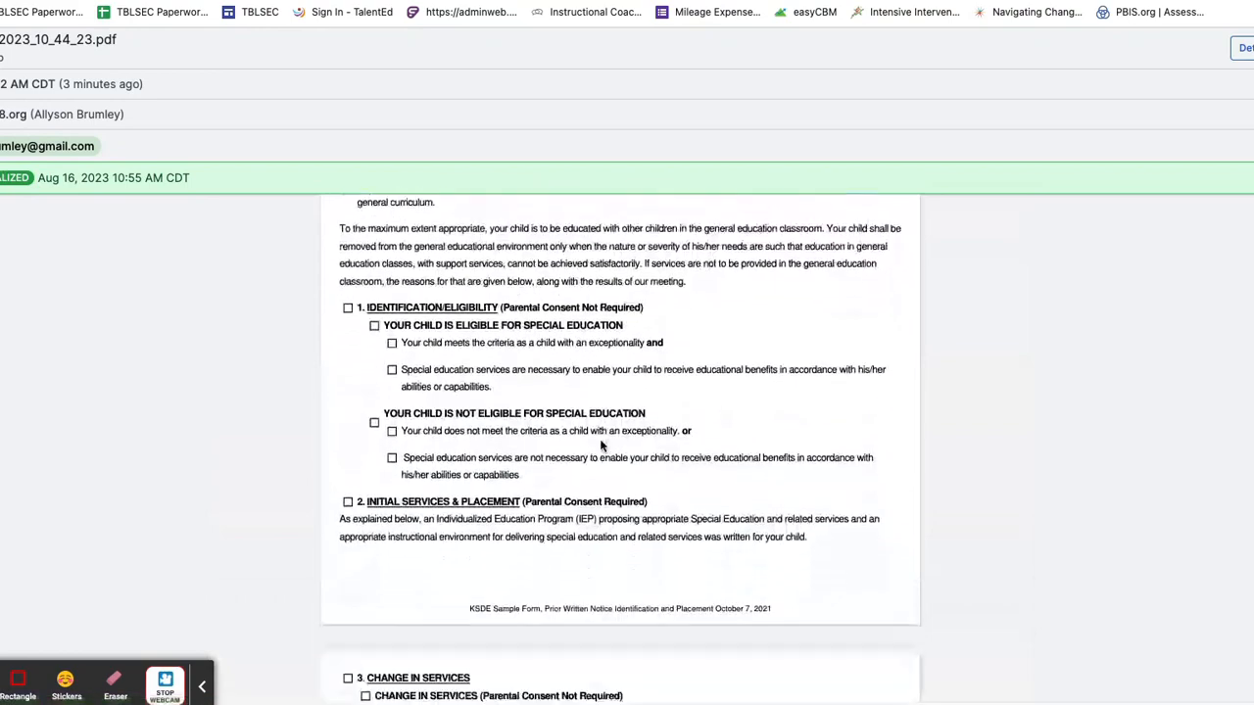
click(1252, 48)
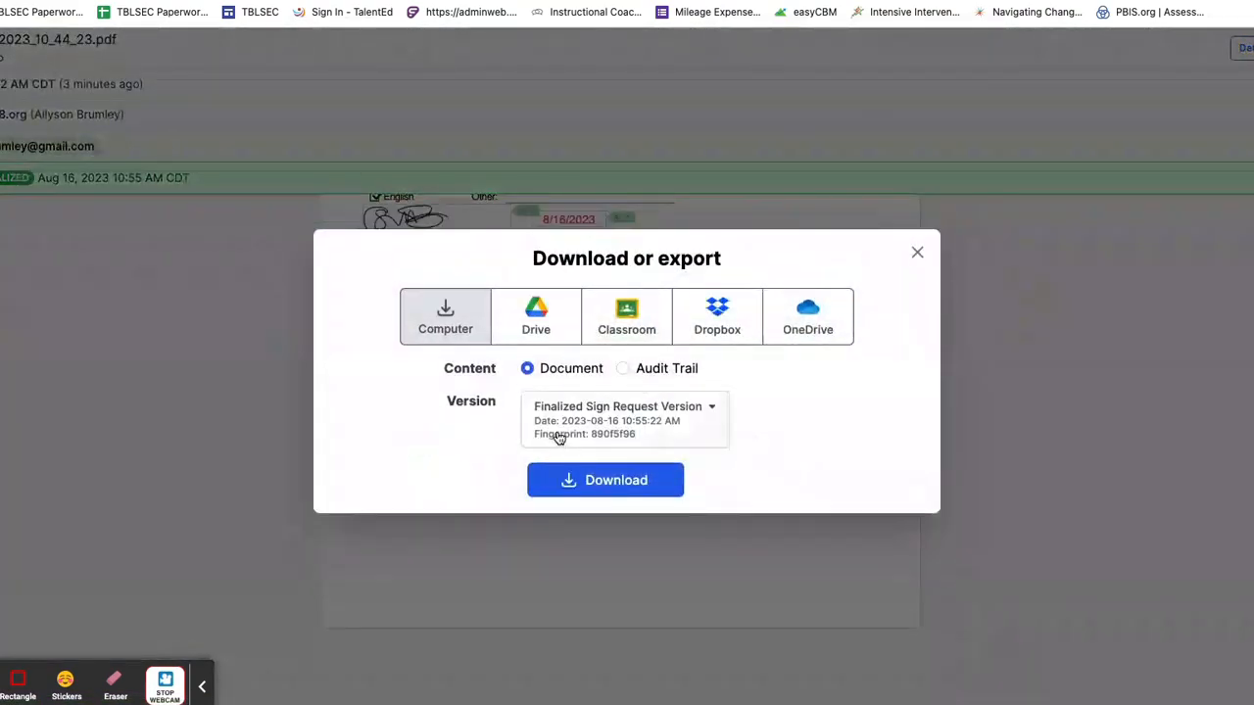
click(443, 312)
click(604, 481)
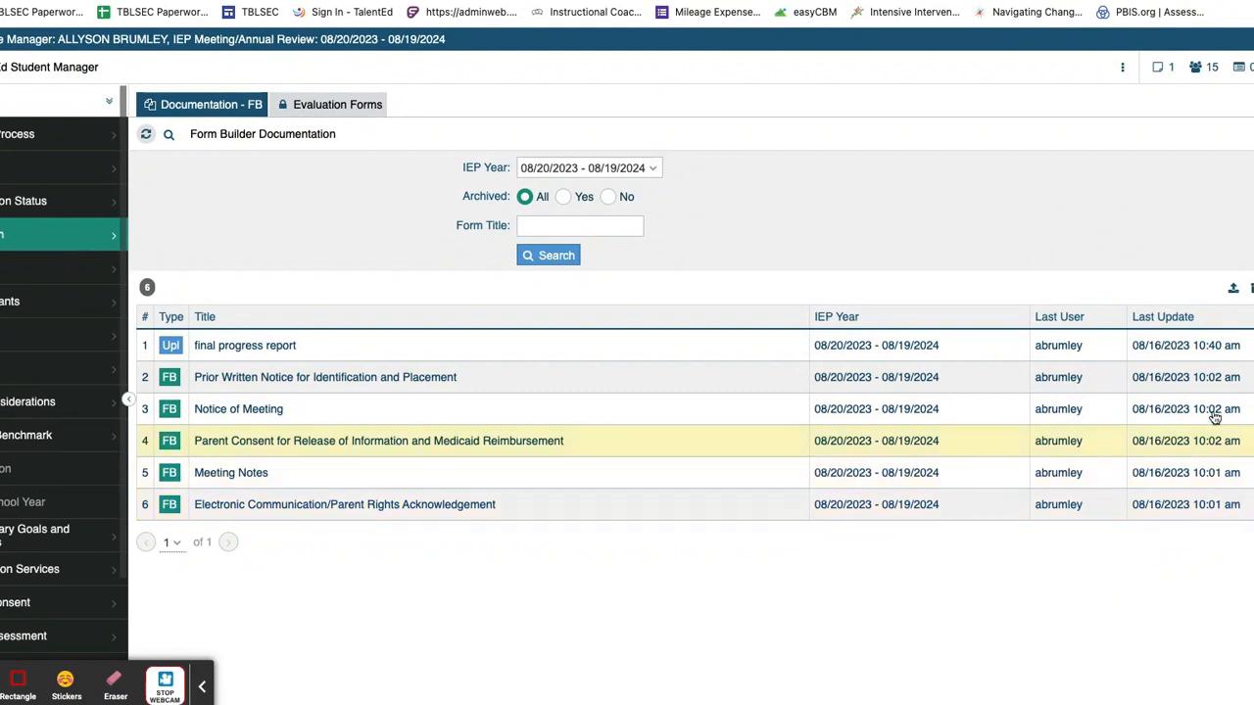
Step: Upload the downloaded signed PDF to TalentEd as a new documentation entry titled 'signed IEP bundle'
click(1233, 291)
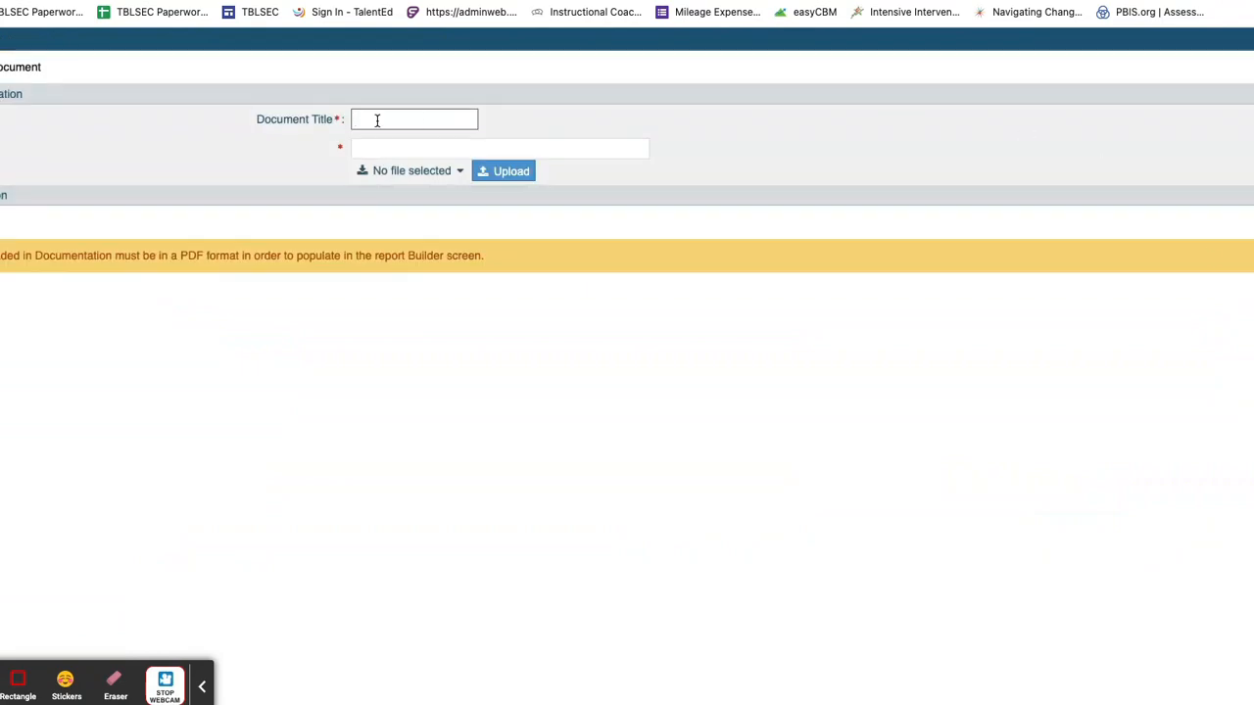
text(f)
text(igned IEP b)
text(undl)
text(e)
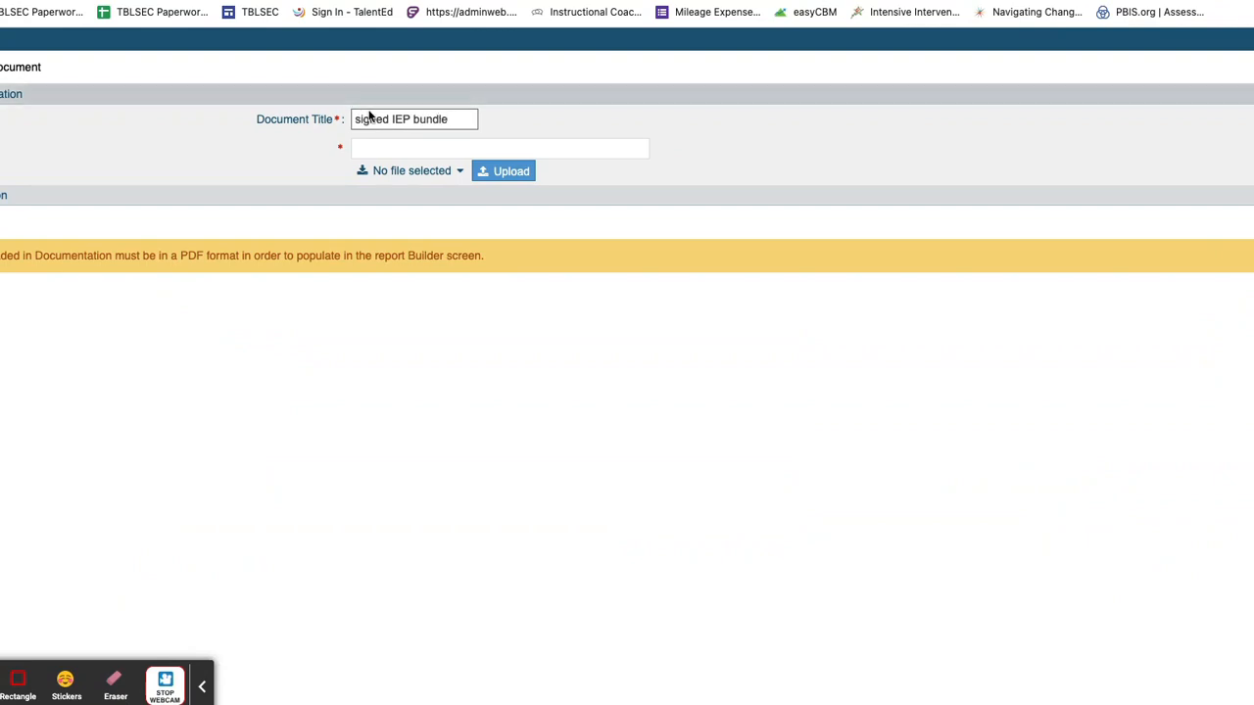
click(506, 172)
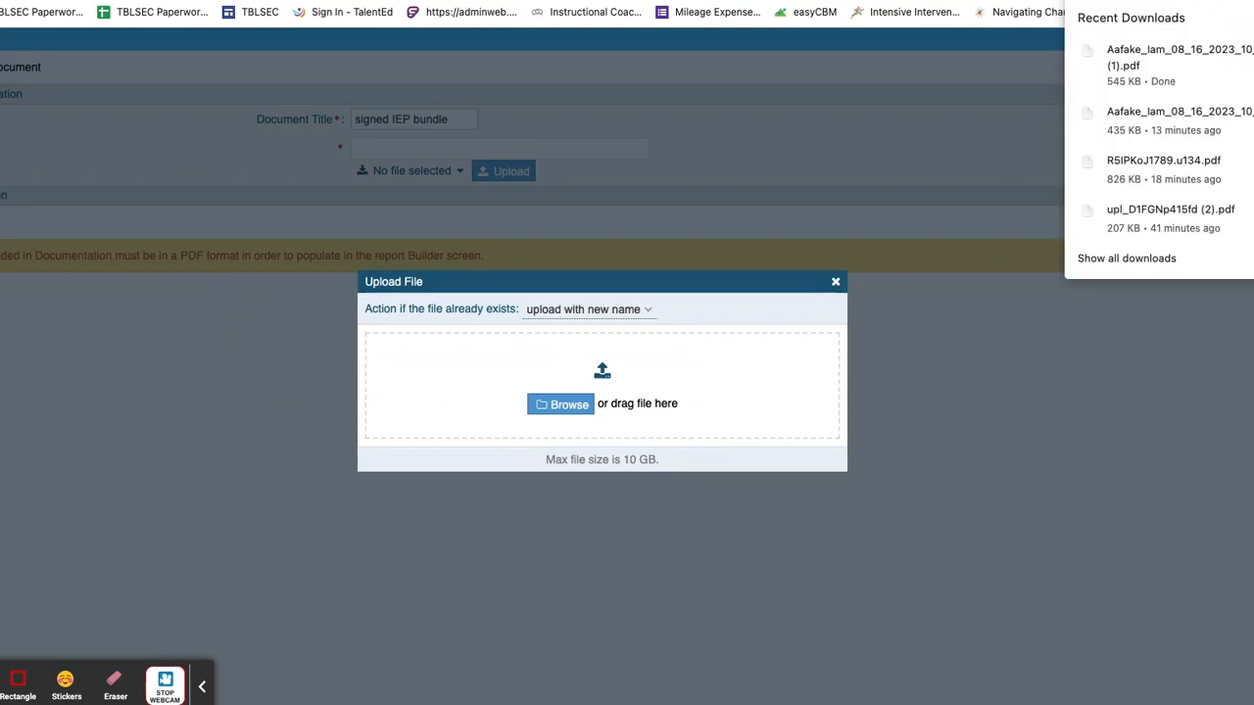
drag(1193, 58, 679, 376)
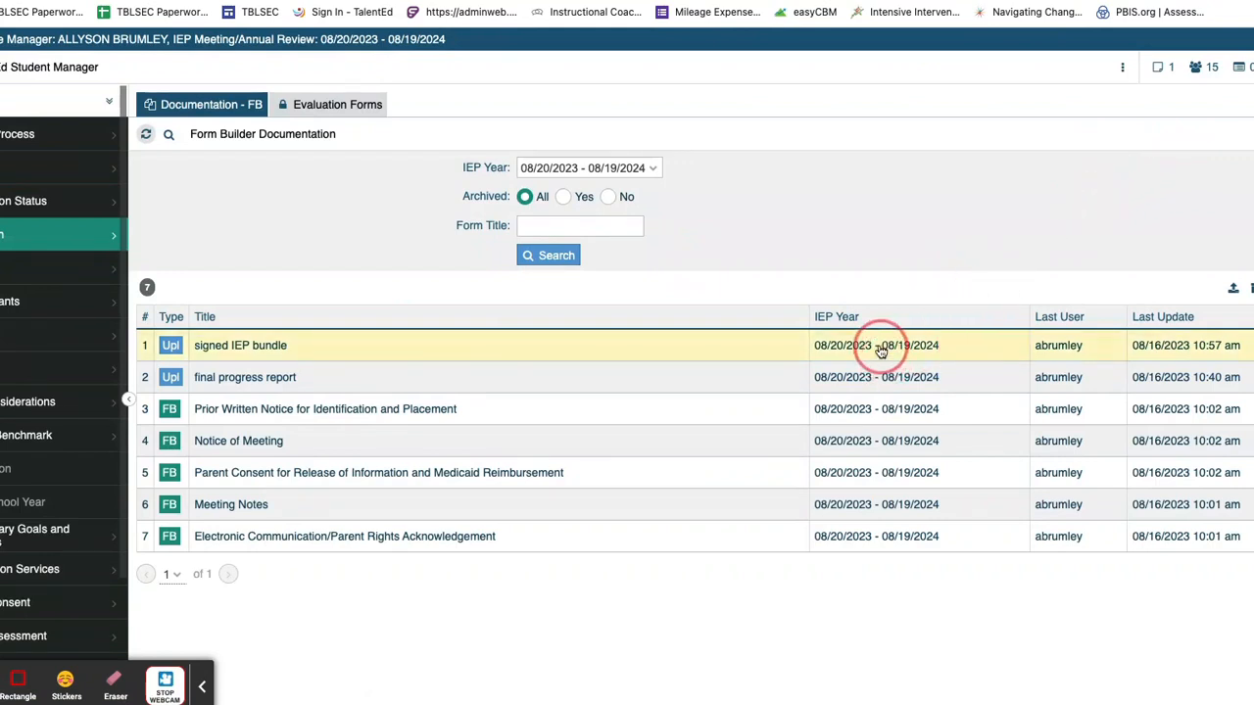
Step: Generate and download a report from the signed IEP bundle, final progress report, Notice of Meeting and Meeting Notes
click(1244, 346)
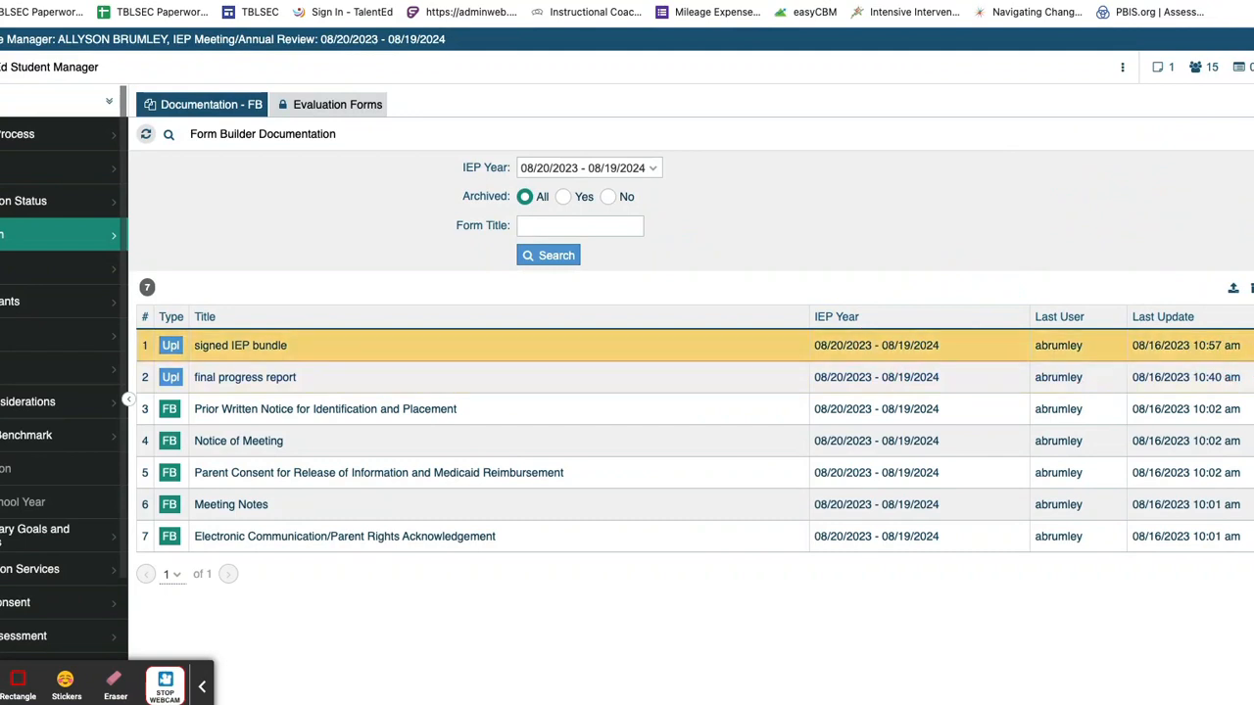
click(1244, 377)
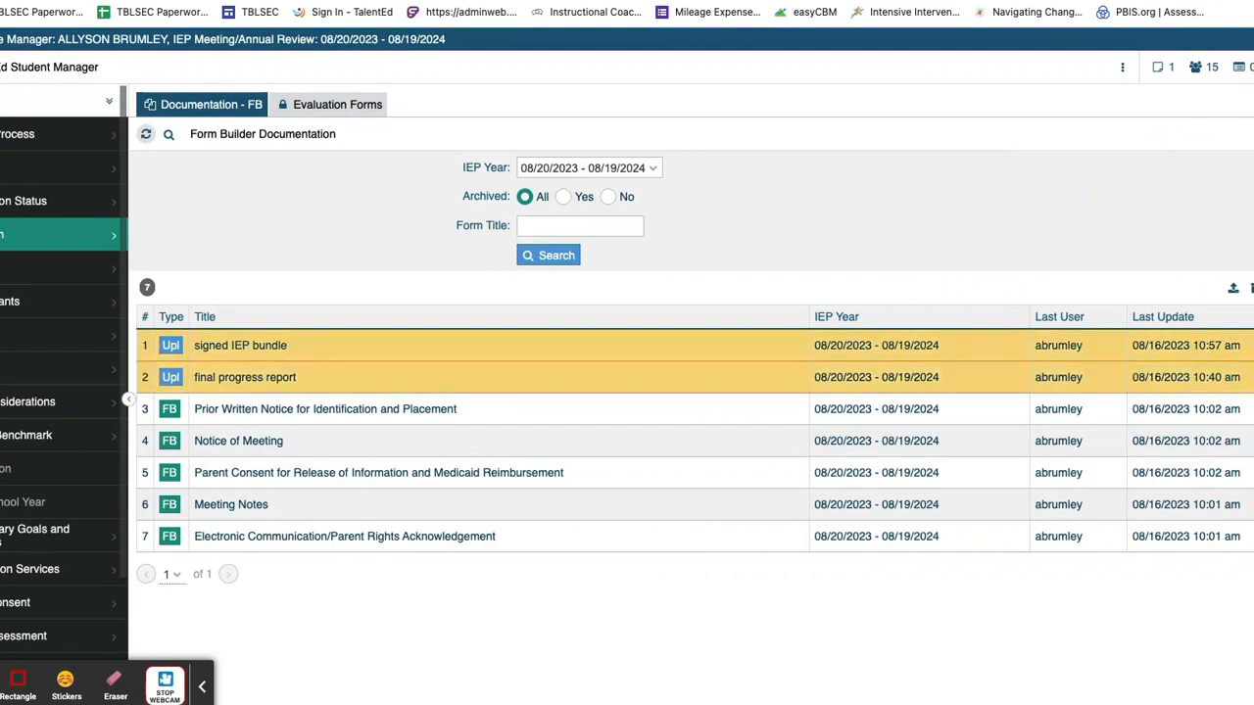
click(1244, 441)
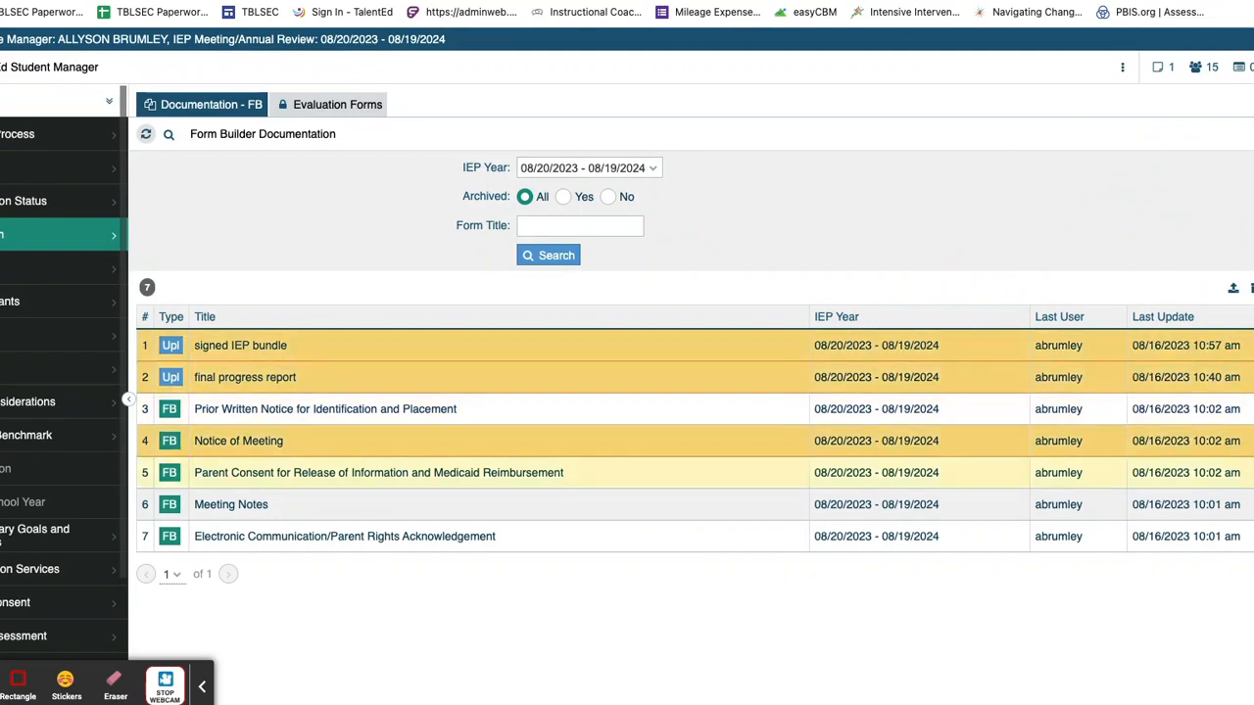
click(1244, 505)
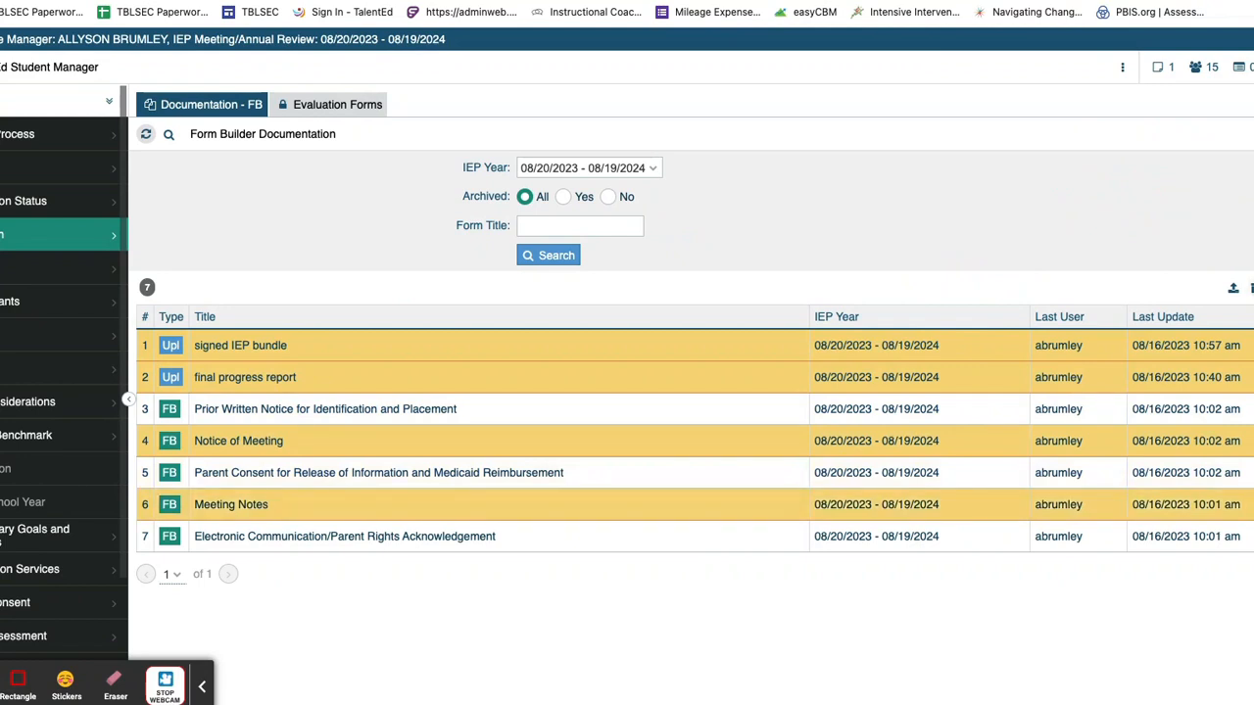
click(1250, 288)
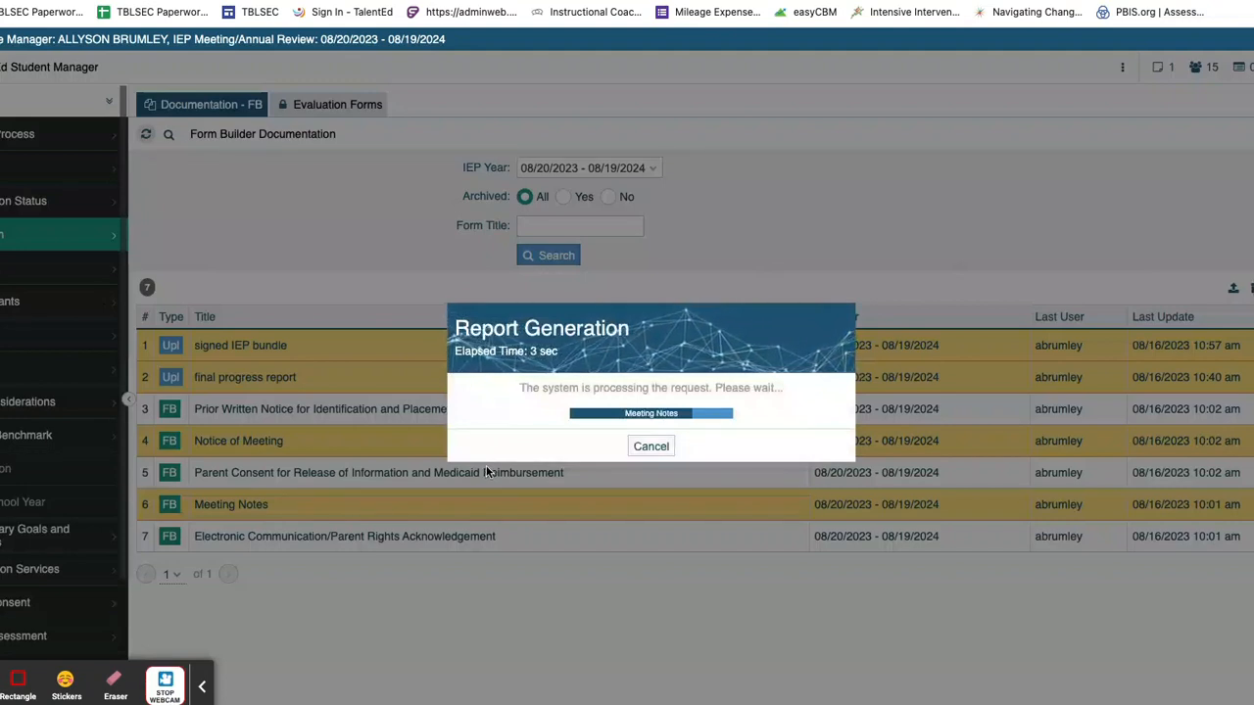
click(611, 427)
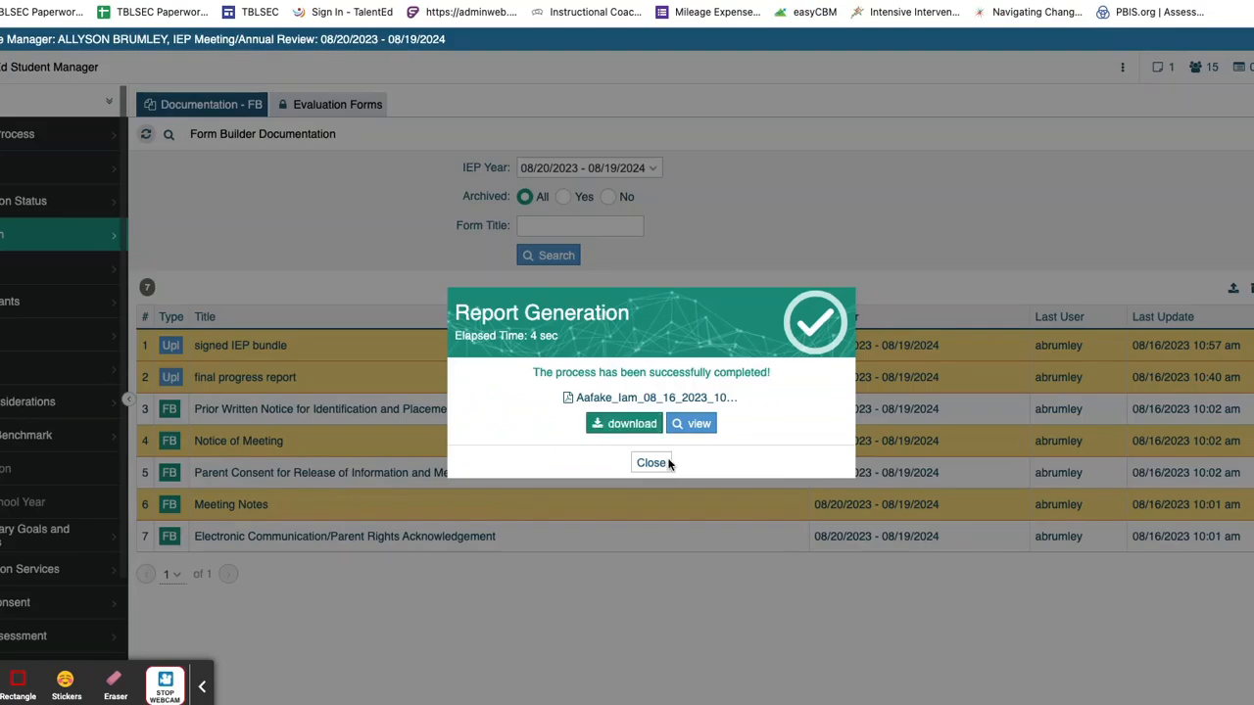
click(652, 463)
click(1233, 294)
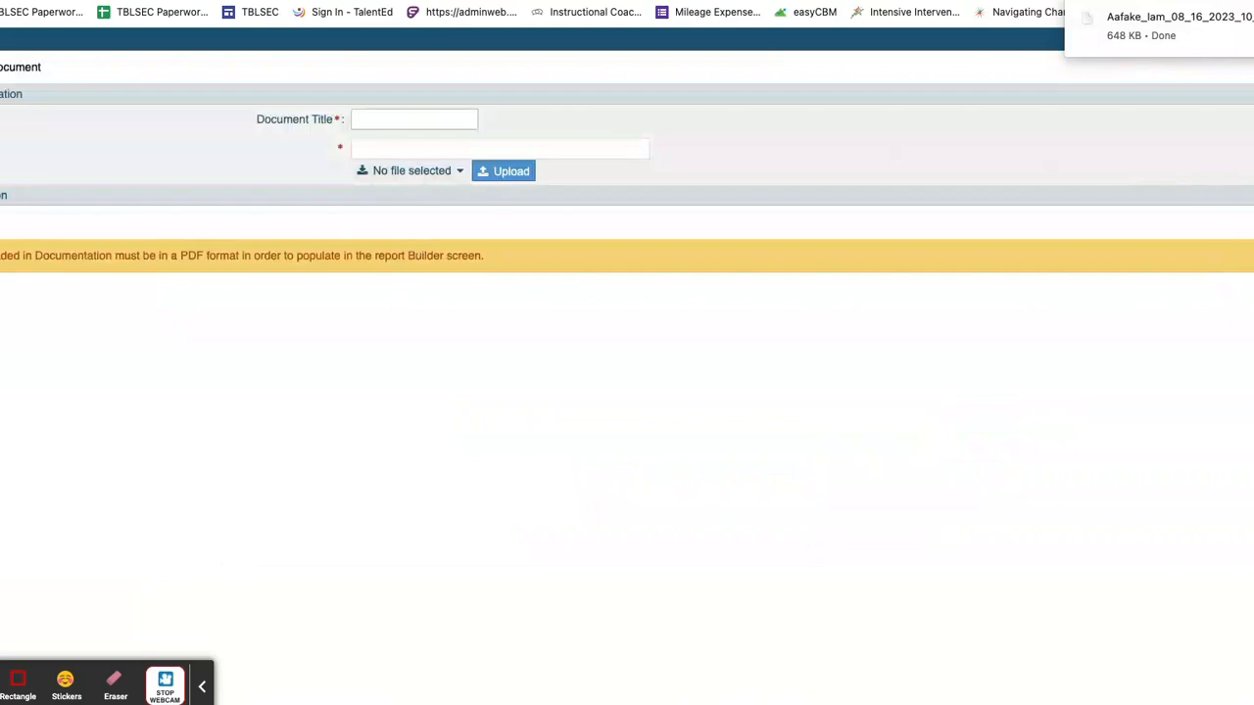
click(1252, 67)
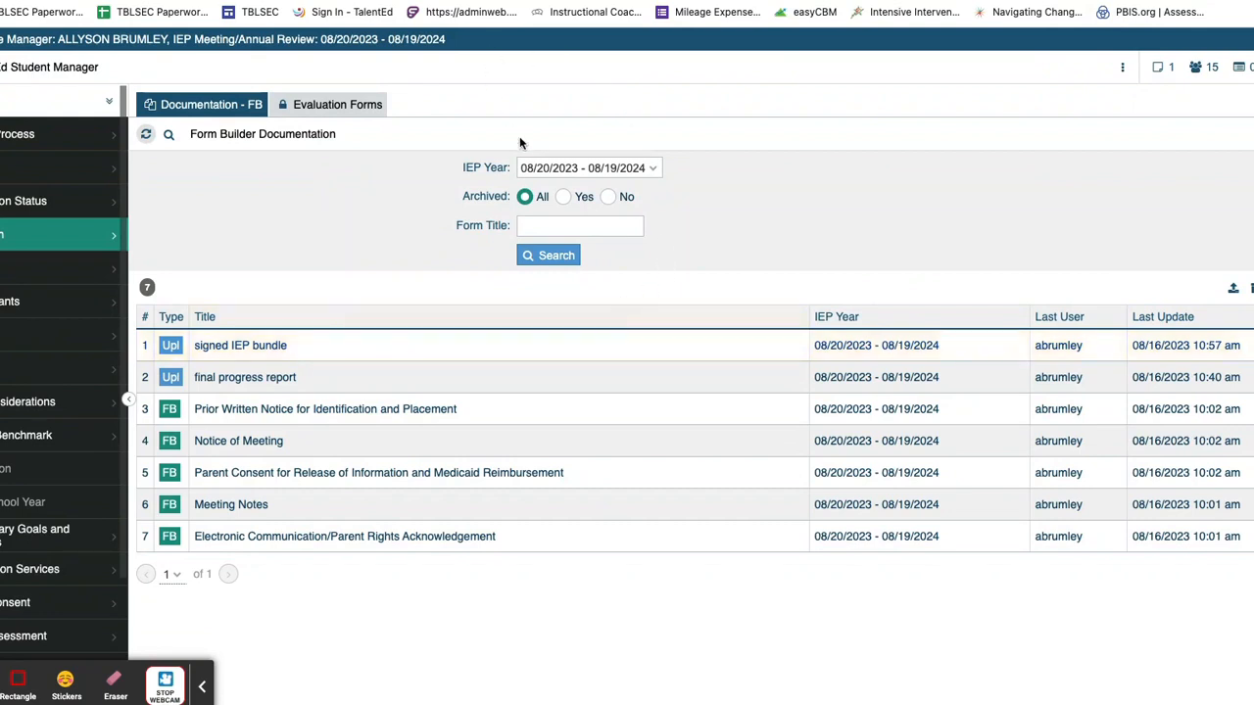
Step: Open the TBLSEC Paperwork Submission form and fill Email with the saved school address
click(25, 14)
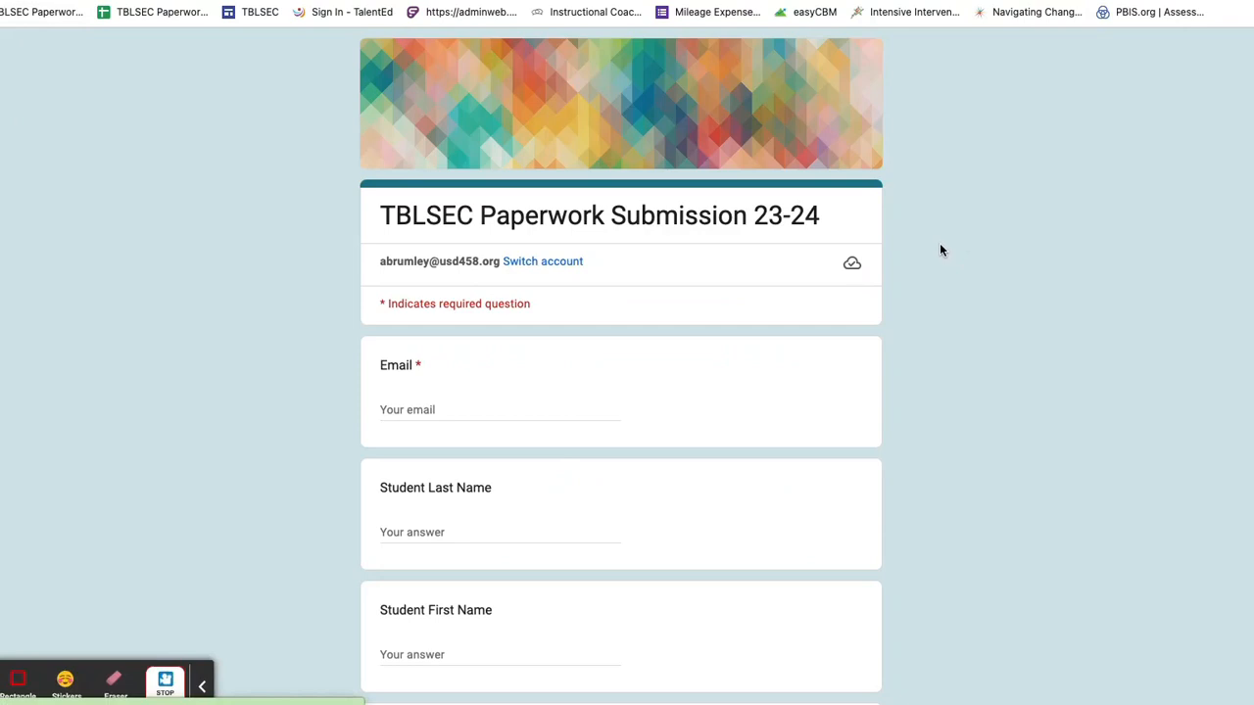
click(464, 407)
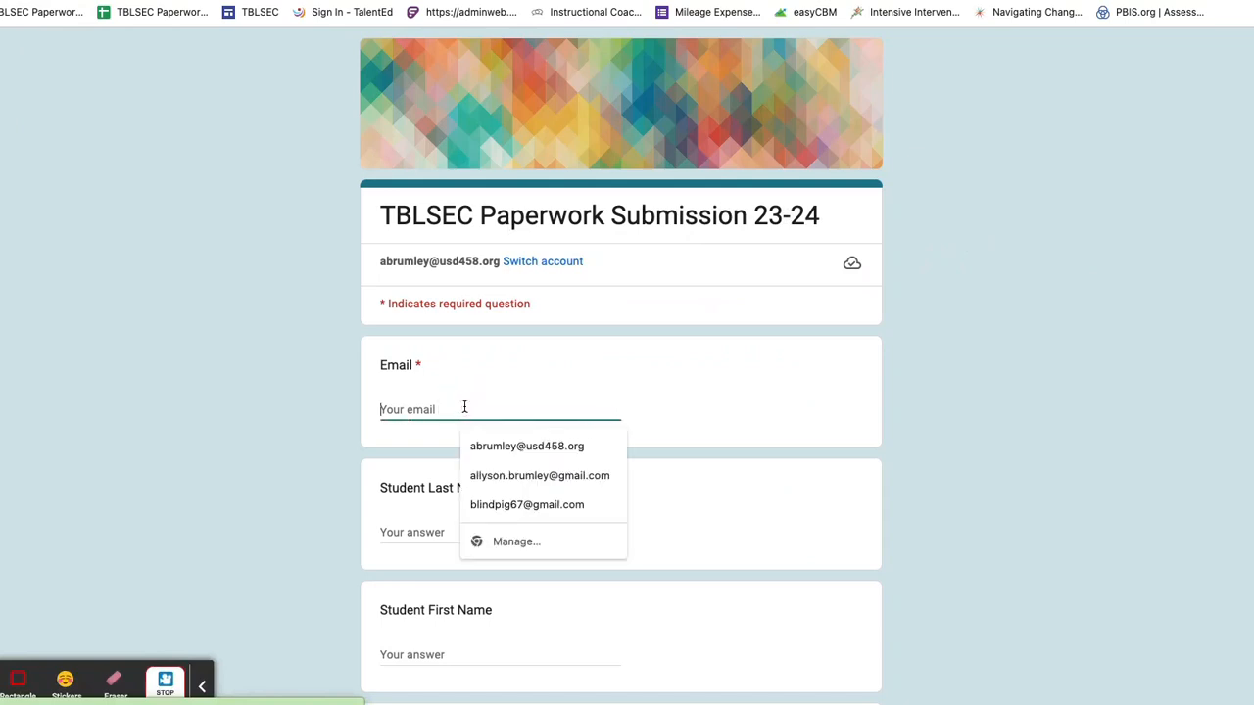
click(507, 447)
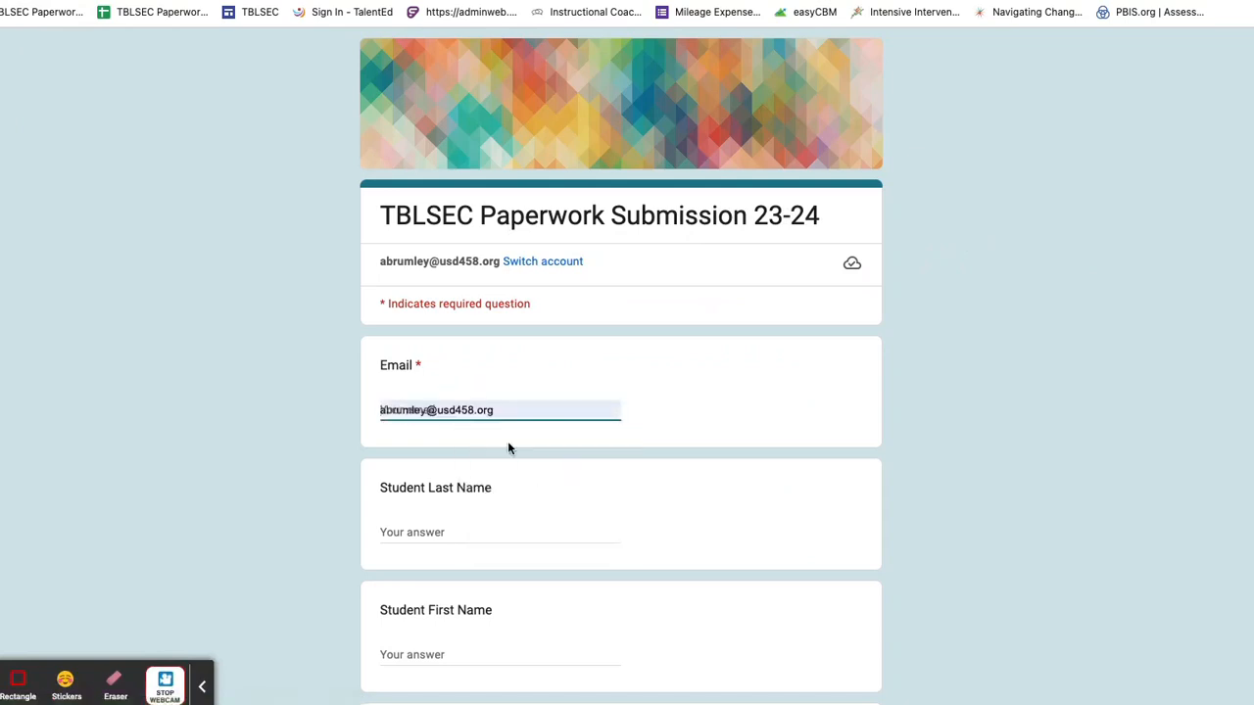
Step: Enter the student's last and first names and school of attendance TES
click(484, 532)
scroll(487, 519, down, 5)
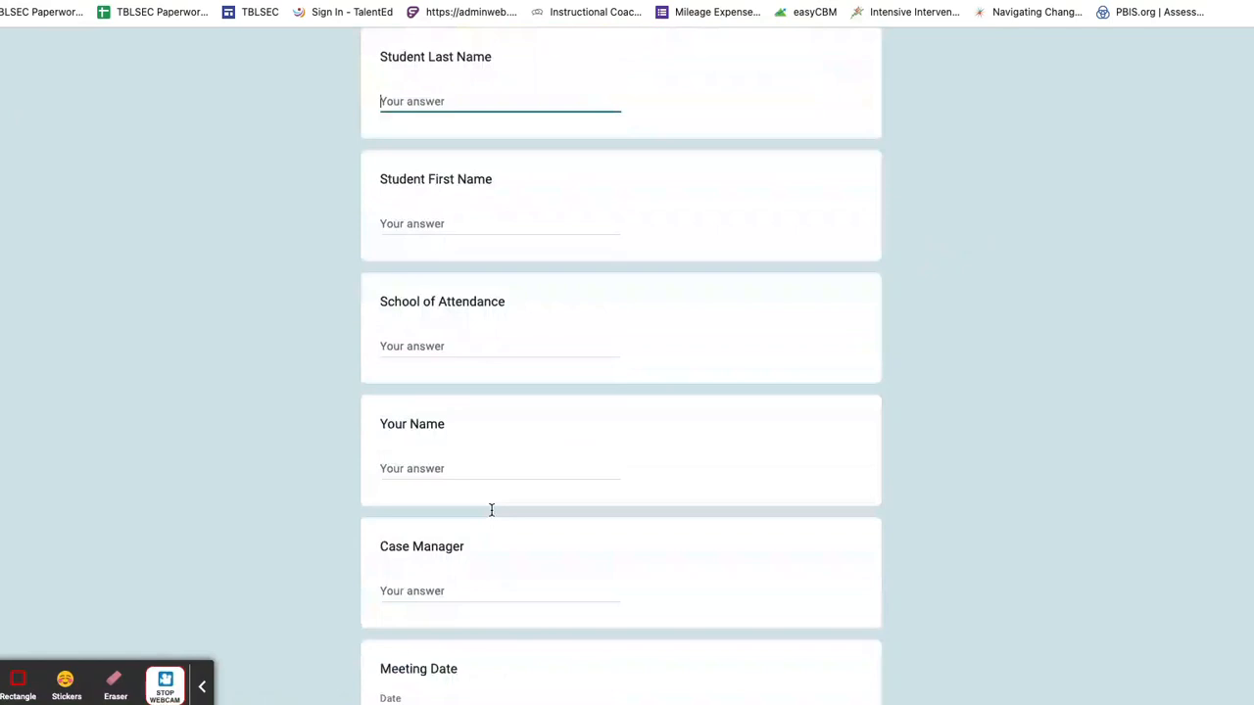
click(453, 226)
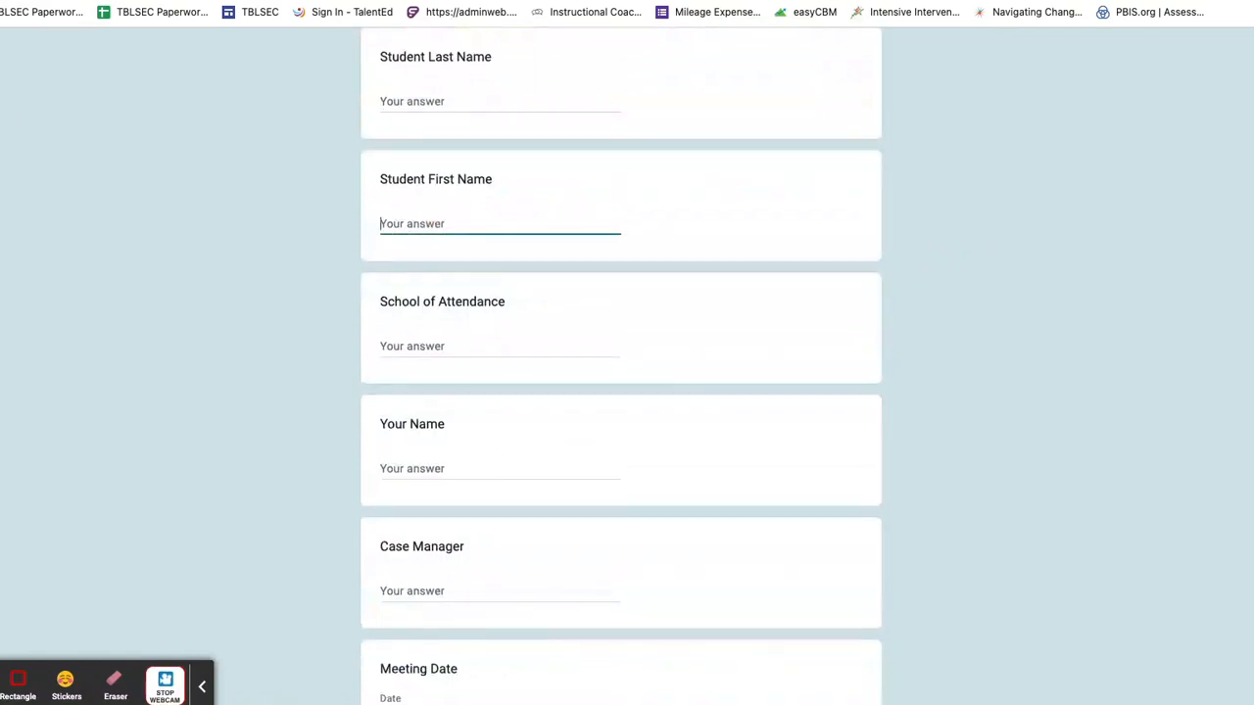
text(Aafake)
click(413, 343)
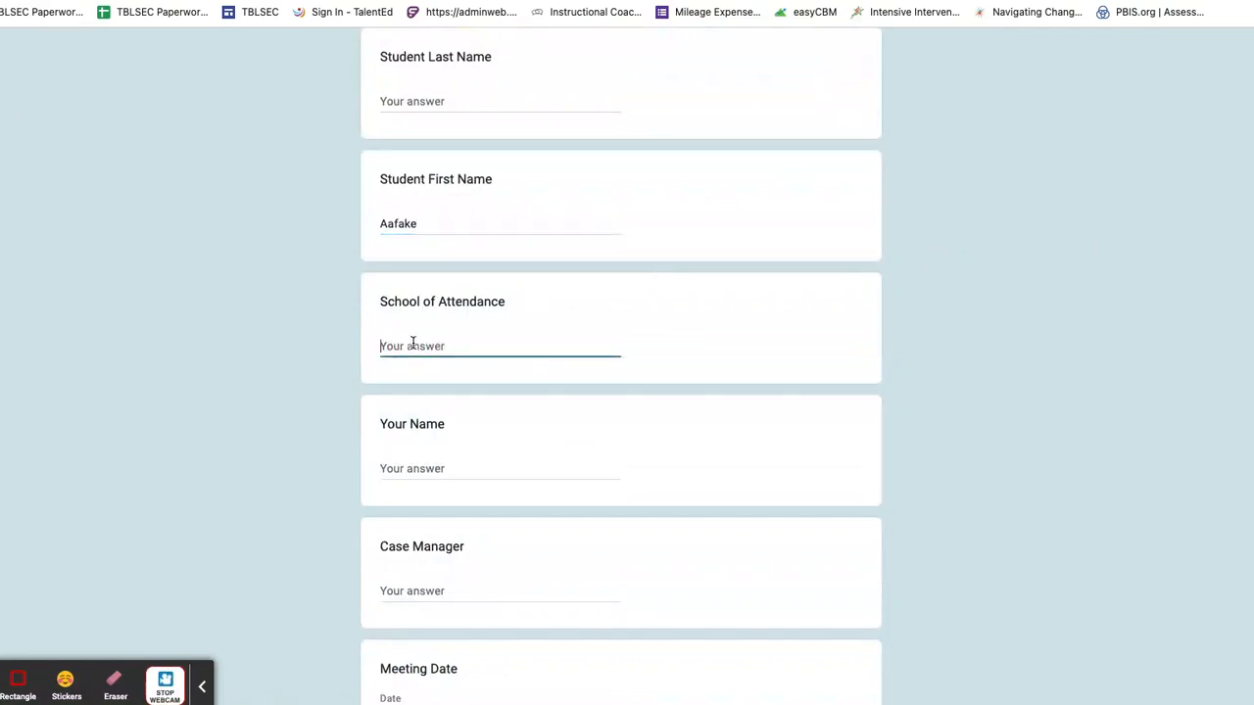
text(TES)
click(451, 101)
text(A)
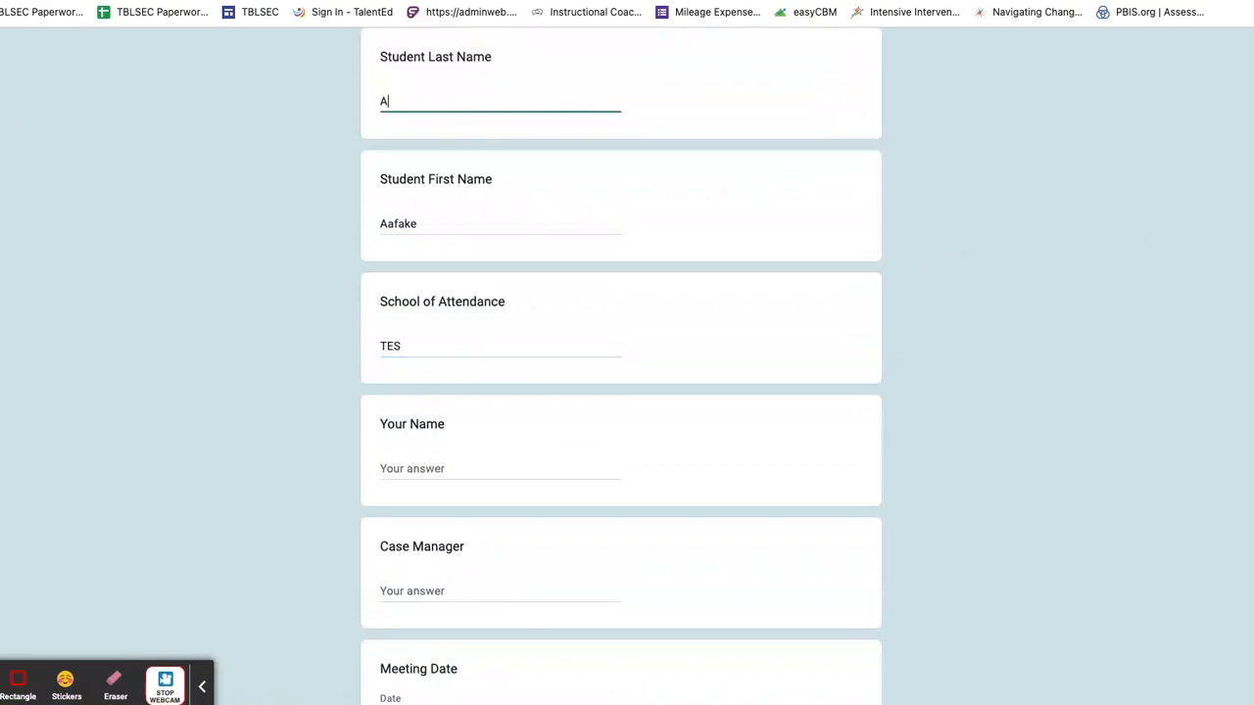
text(afake)
drag(421, 223, 363, 232)
text(Iam)
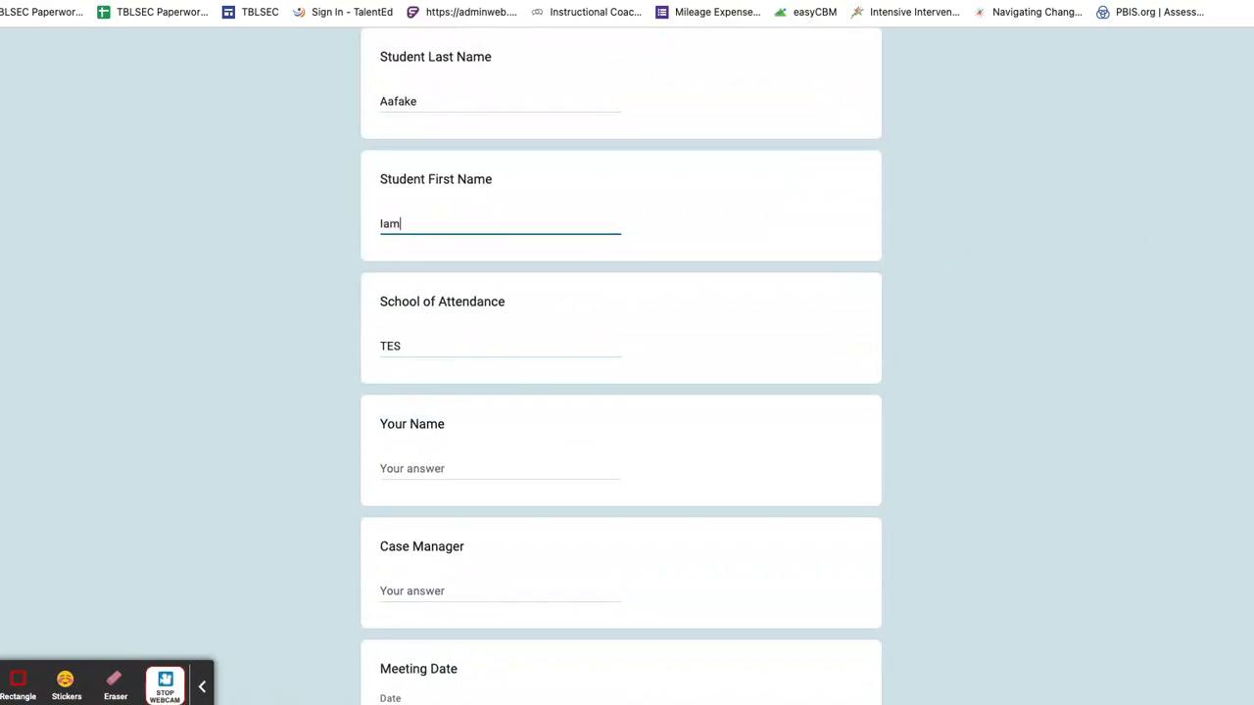
Step: Fill in the Your Name and Case Manager fields with the staff member's full name
click(457, 470)
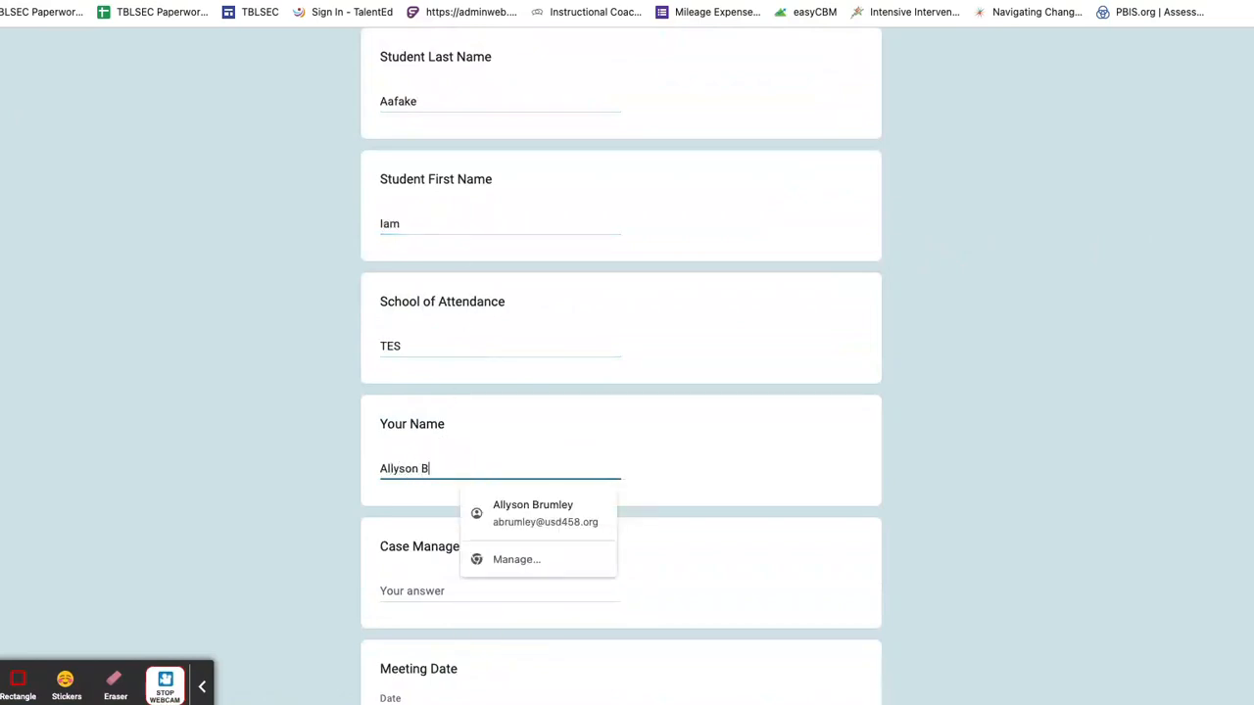
key(Tab)
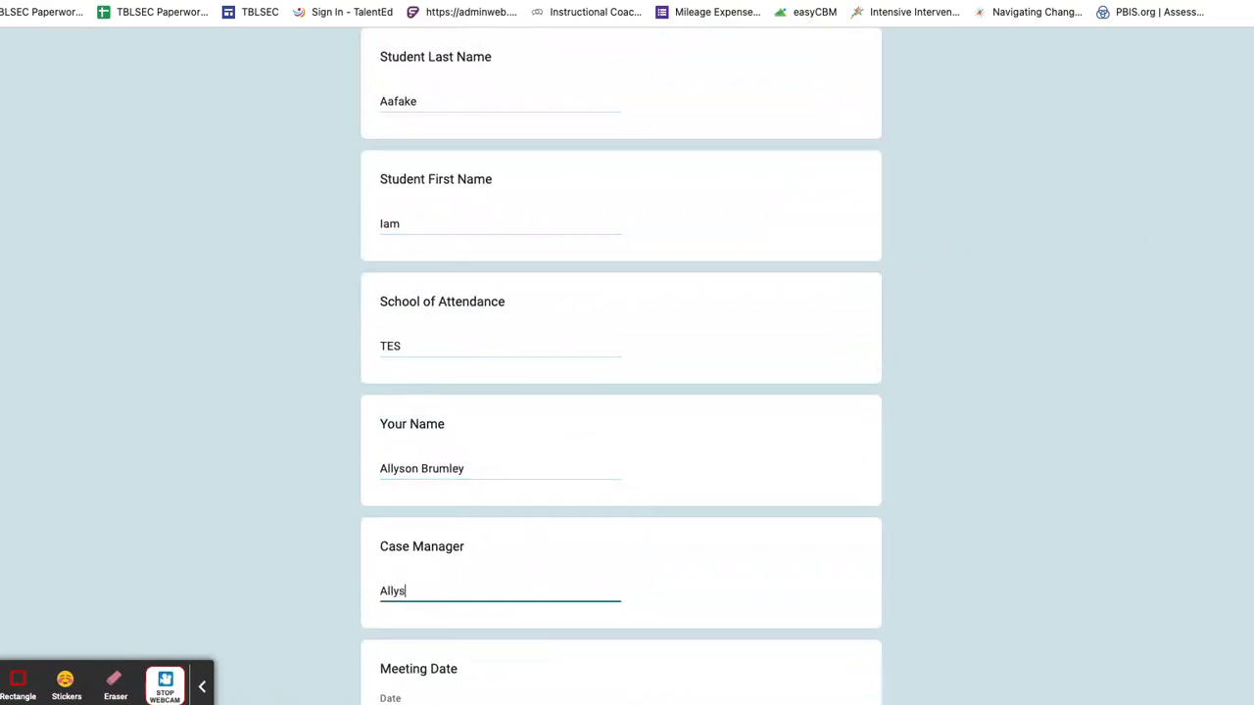
Step: Set meeting date 08/20/2023 and meeting type 'annual IEP', then submit the form
scroll(461, 473, down, 3)
click(476, 555)
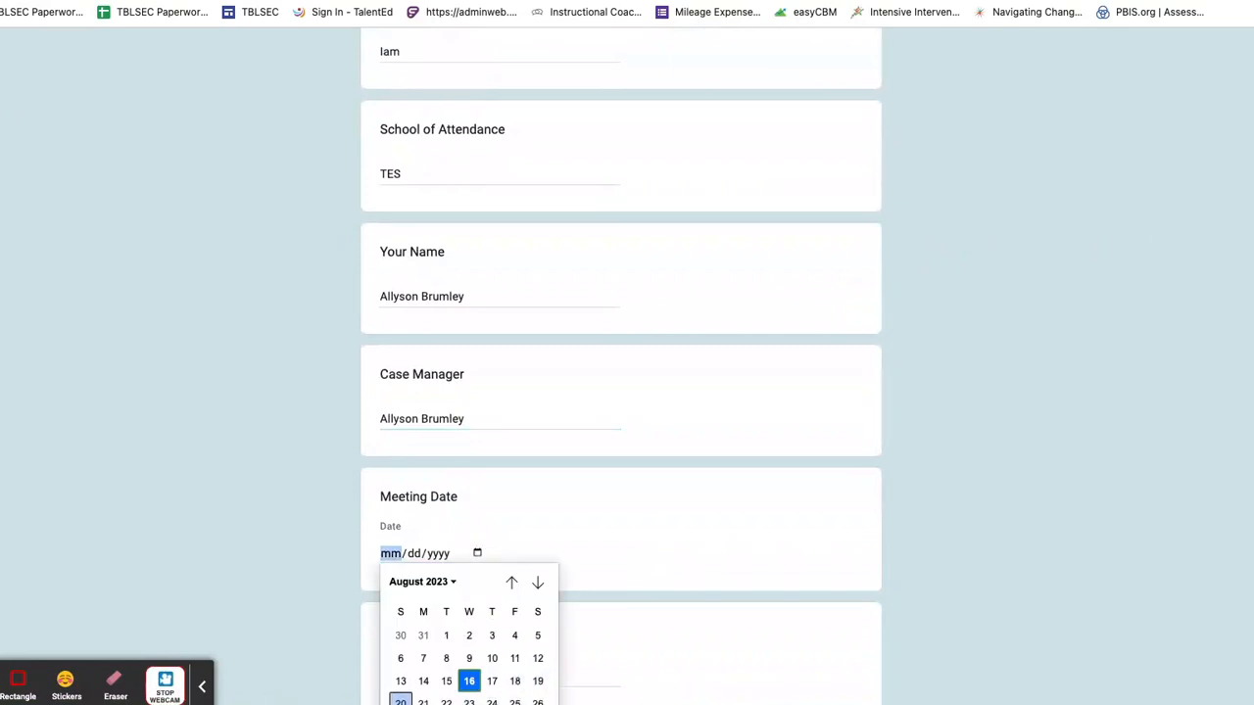
click(401, 701)
scroll(532, 568, down, 2)
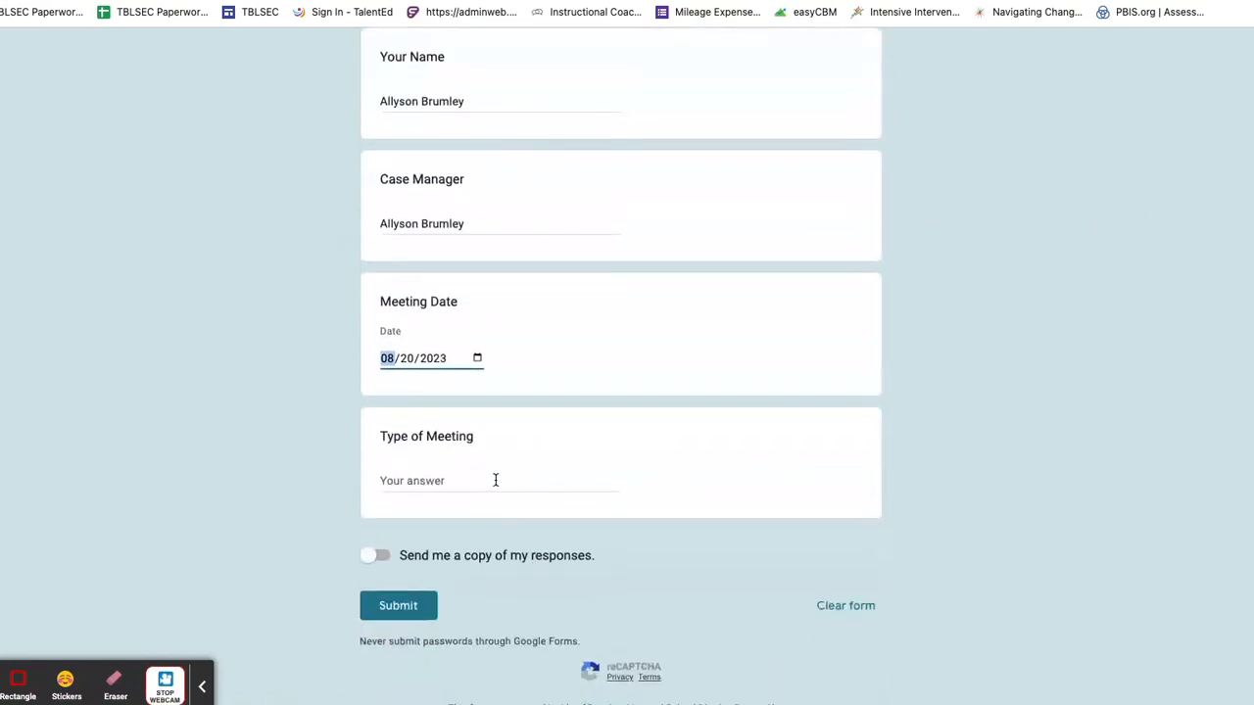
click(496, 480)
text(annual)
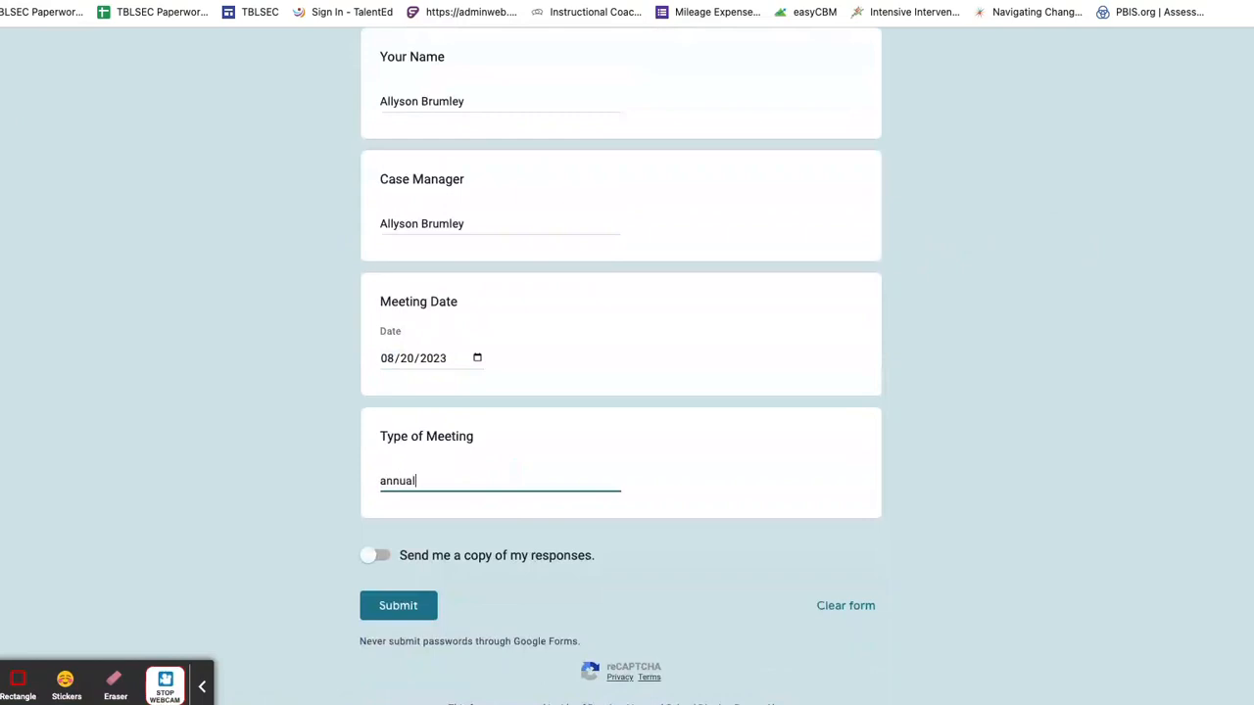
text( IEP)
click(386, 605)
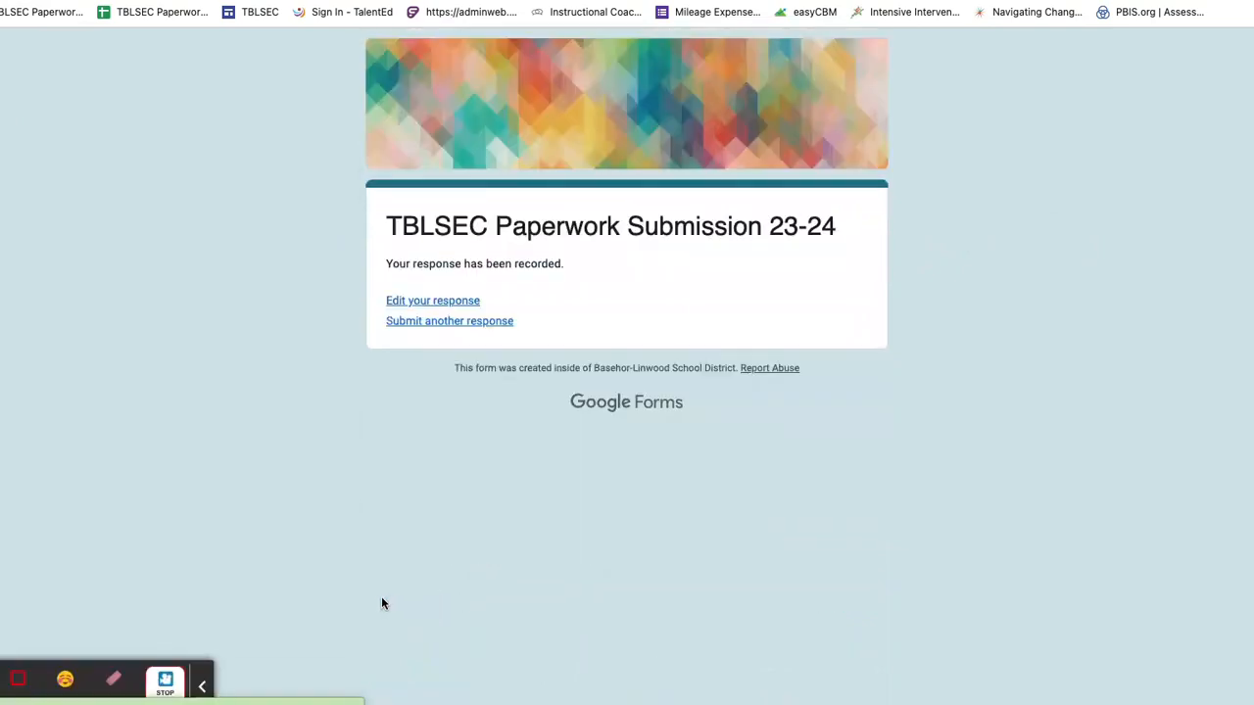